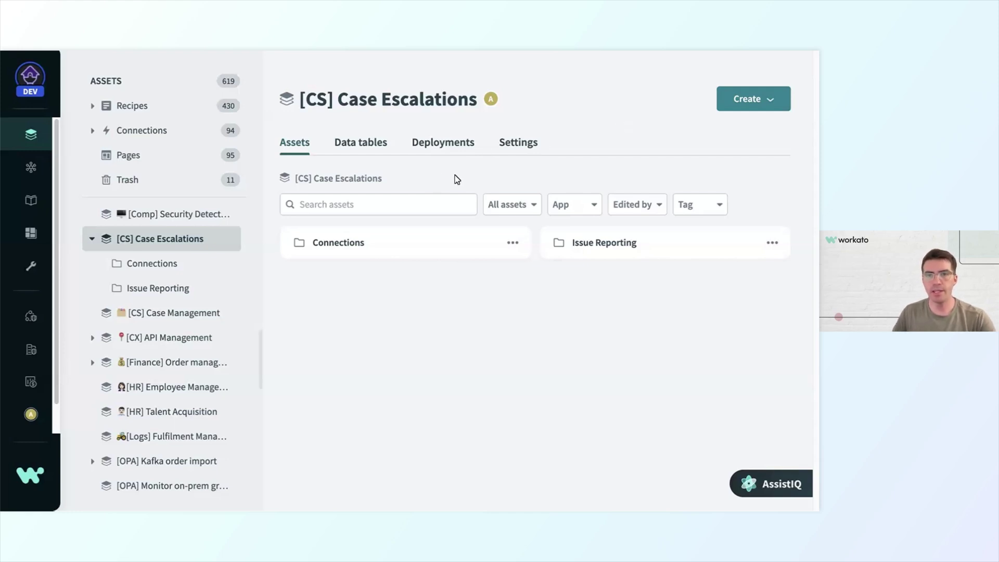
Open the Issue Reporting folder of the [CS] Case Escalations project.
{"action": "left_click", "coordinate": [583, 253]}
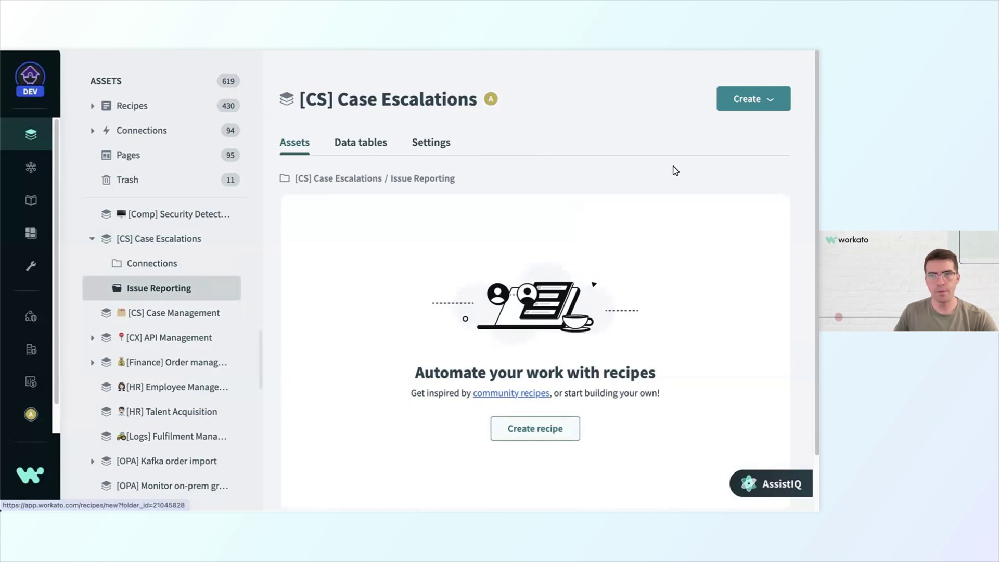
Create a recipe named '[CS] REC 001 | Create/update a Jira issue for high priority Salesforce cases' in Issue Reporting.
{"action": "left_click", "coordinate": [760, 99]}
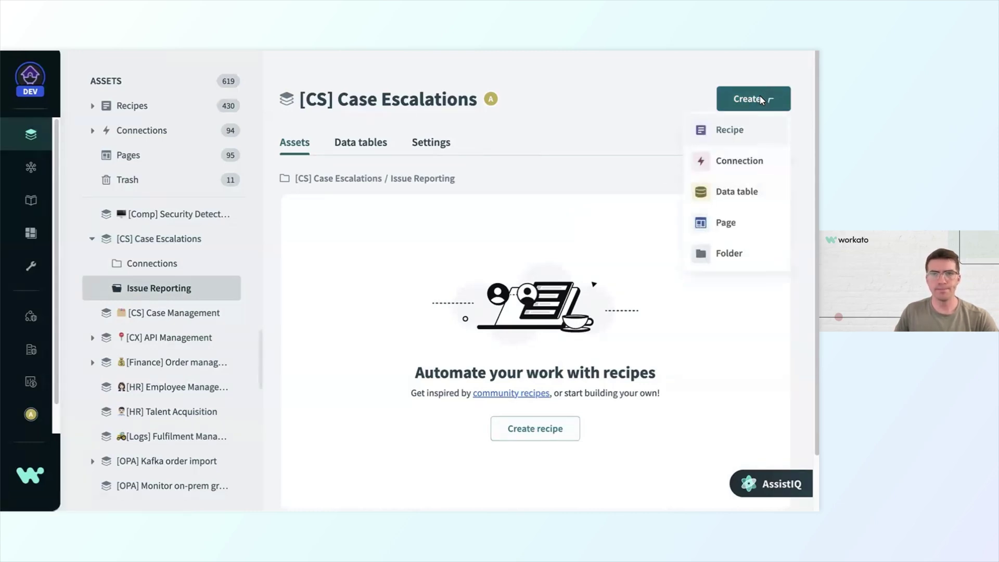
{"action": "left_click", "coordinate": [733, 131]}
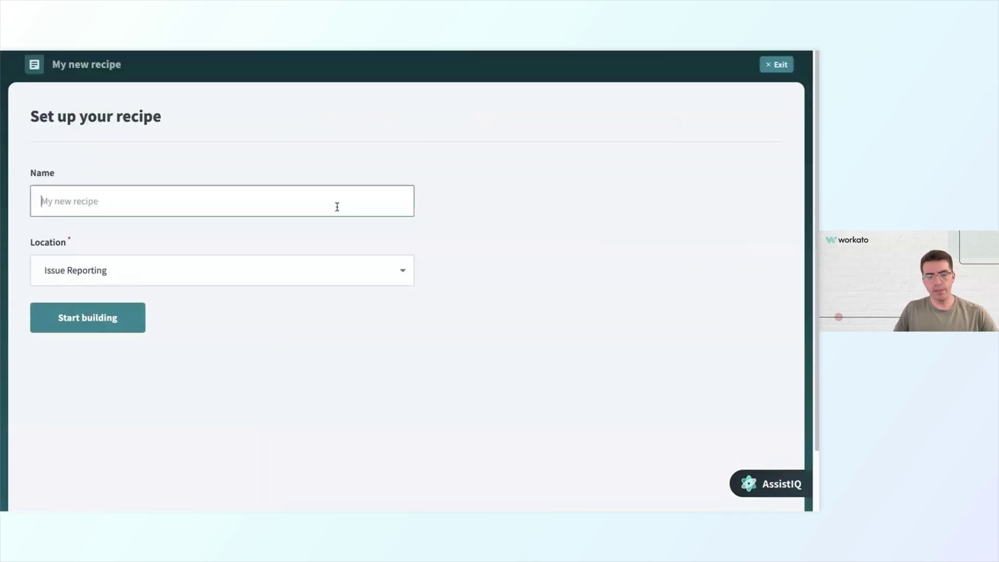
{"action": "type", "text": "[CS] REC 001 | Create/update a Jira issue for high priority Salesforce cases"}
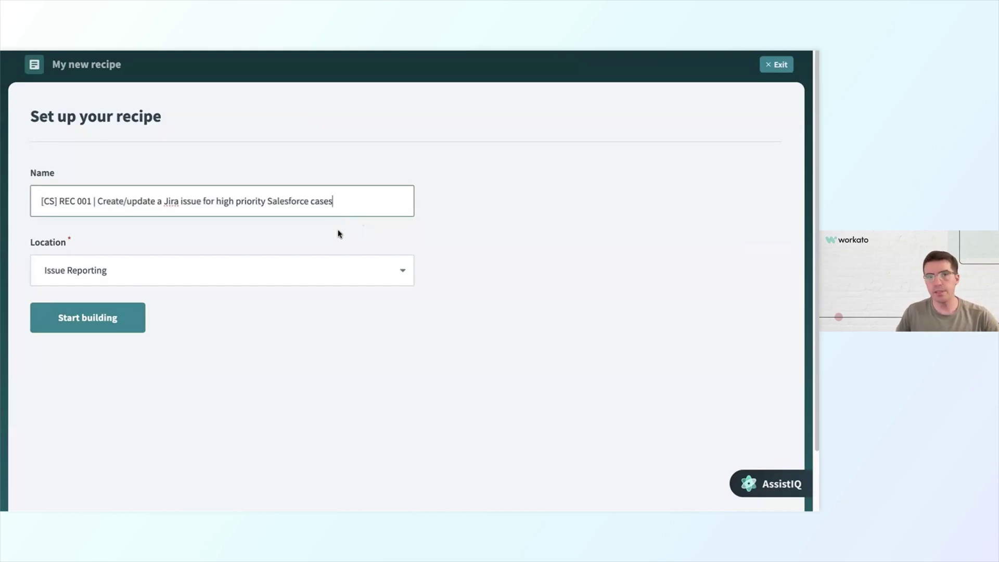
{"action": "left_click", "coordinate": [54, 203]}
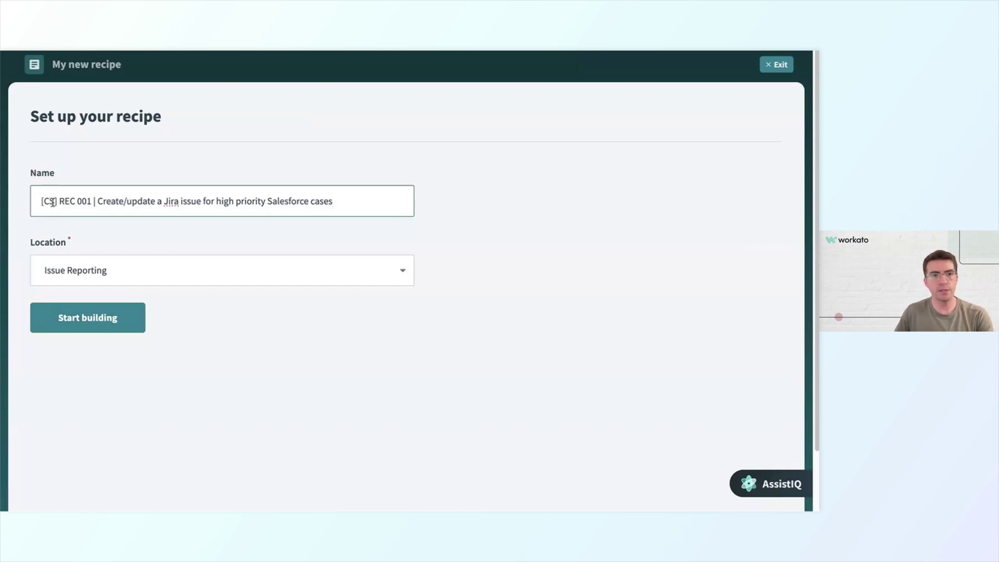
{"action": "double_click", "coordinate": [66, 201]}
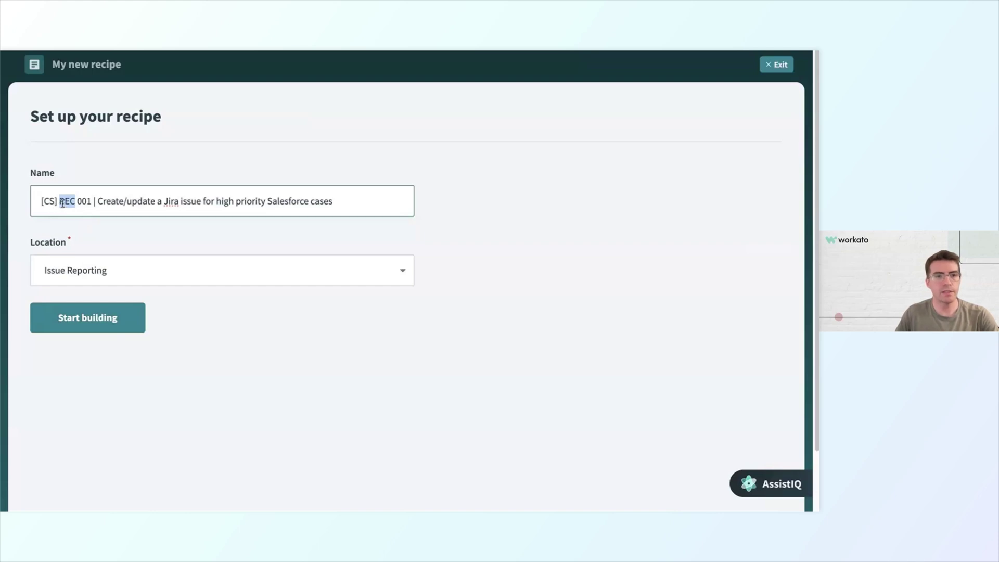
{"action": "left_click", "coordinate": [83, 204]}
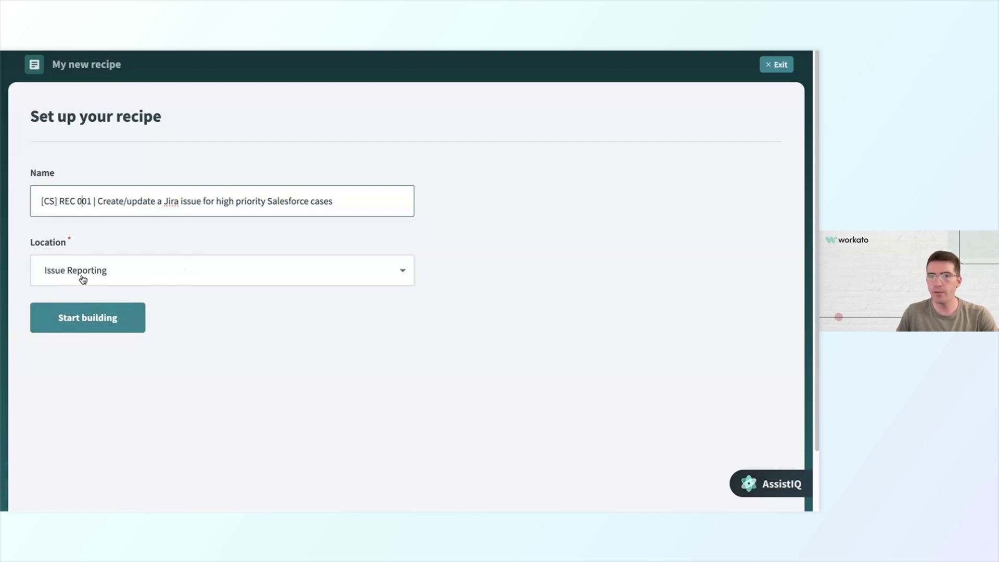
Start building the recipe, then collapse the Copilot chat so the empty canvas fills the editor.
{"action": "left_click", "coordinate": [125, 312]}
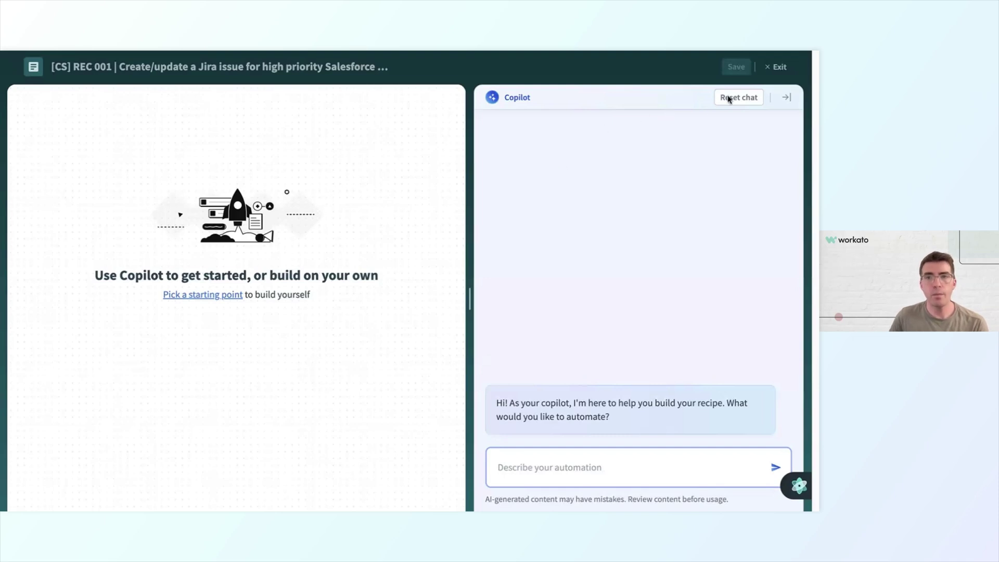
{"action": "left_click", "coordinate": [788, 99]}
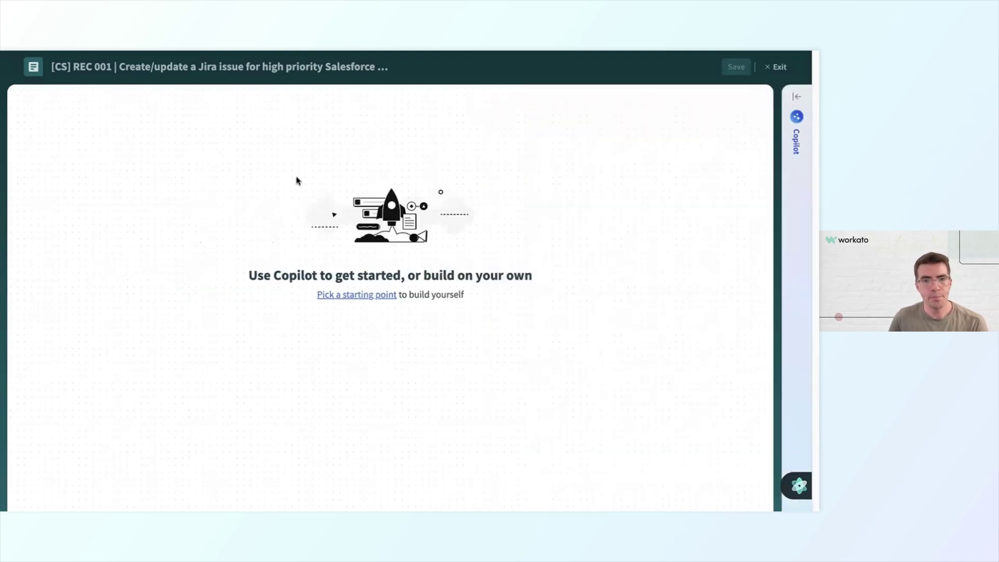
Choose 'Trigger from an app' as the recipe's starting point.
{"action": "left_click", "coordinate": [369, 298]}
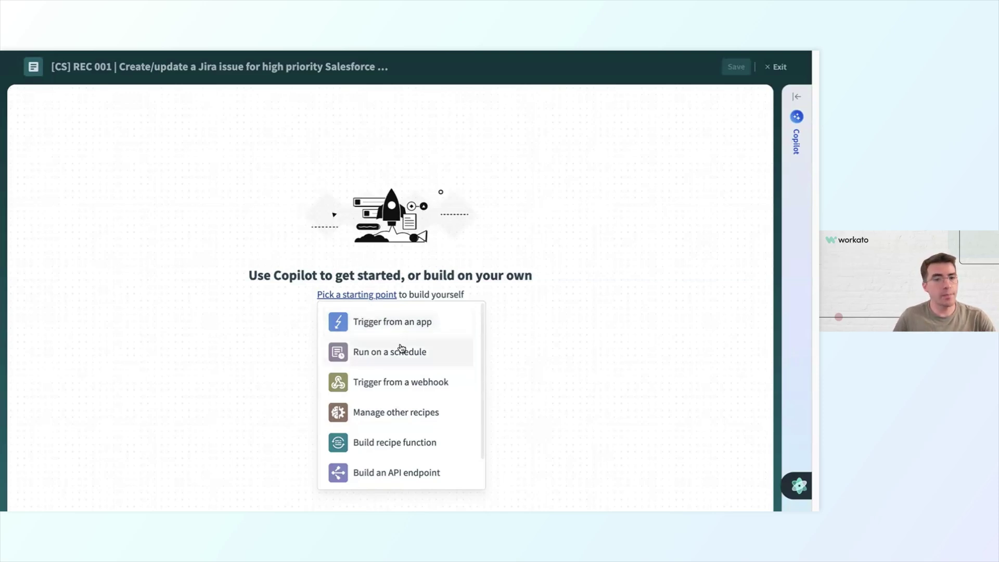
{"action": "scroll", "coordinate": [399, 350], "scroll_direction": "down", "scroll_amount": 1}
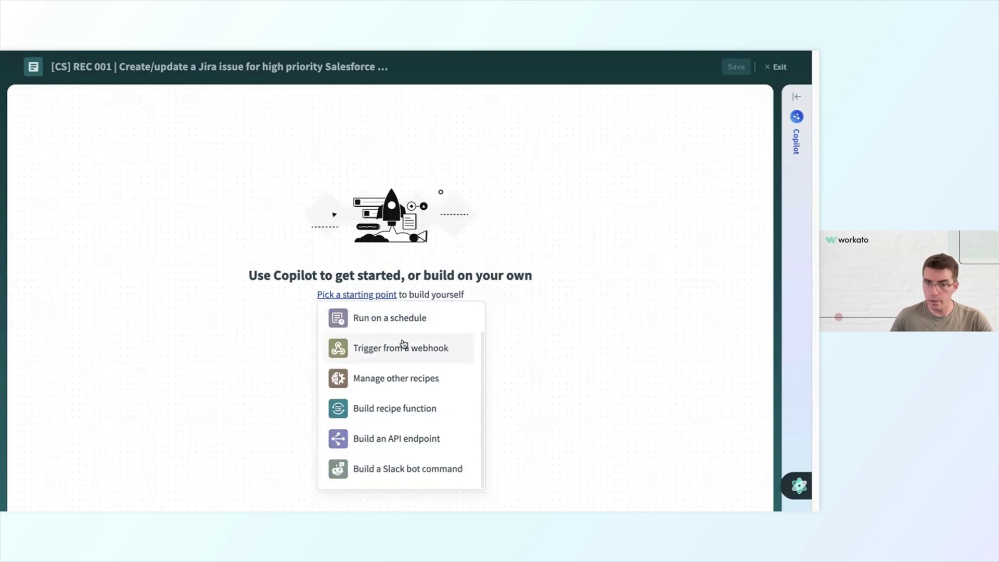
{"action": "scroll", "coordinate": [404, 345], "scroll_direction": "up", "scroll_amount": 1}
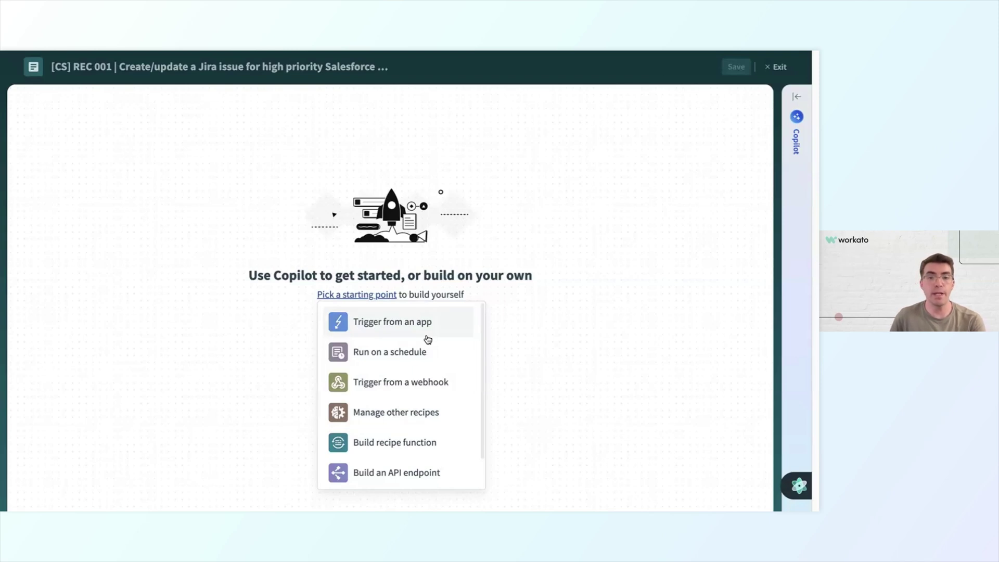
{"action": "left_click", "coordinate": [395, 327]}
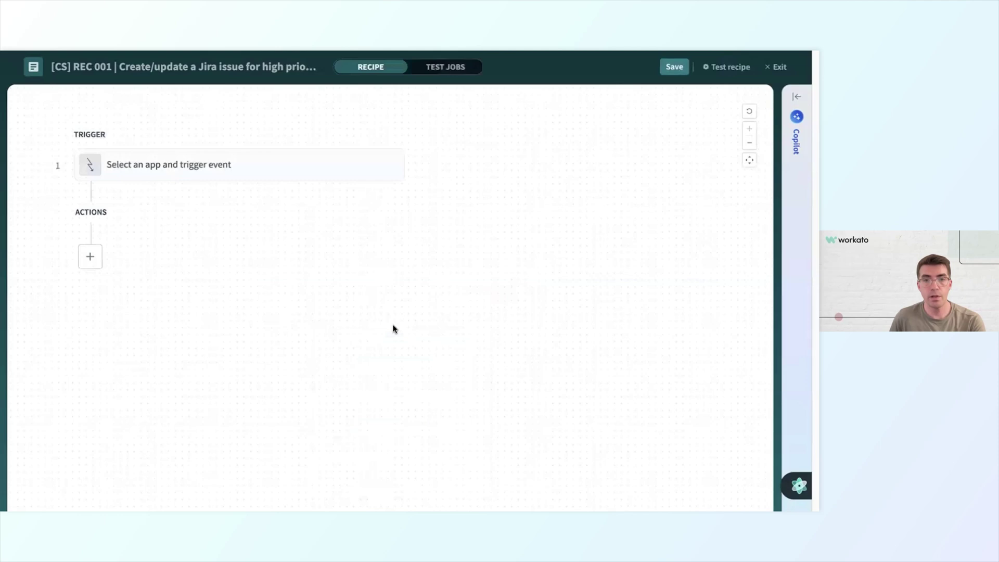
Search 'salesfo' and pick Salesforce as the trigger app.
{"action": "left_click", "coordinate": [301, 169]}
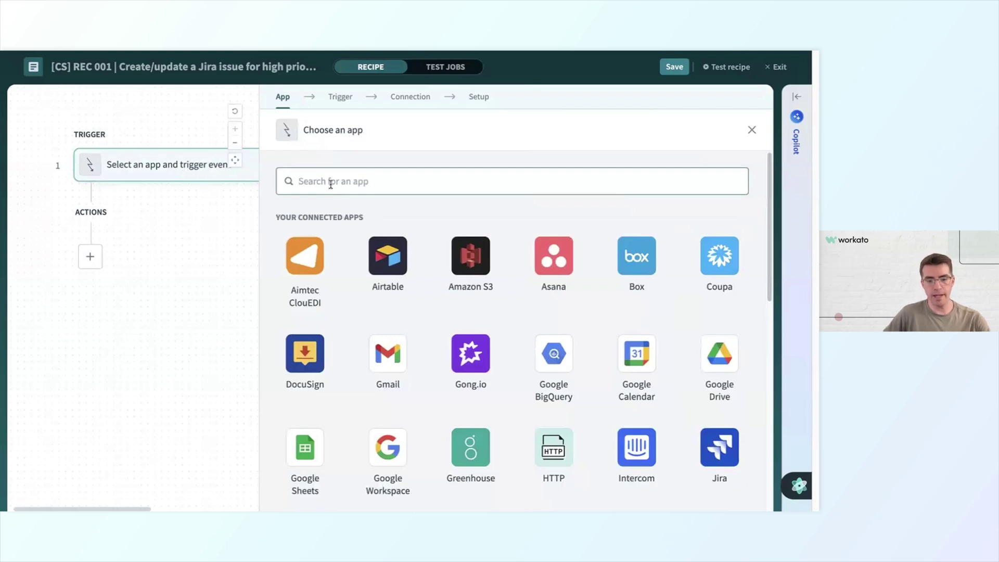
{"action": "type", "text": "salesfo"}
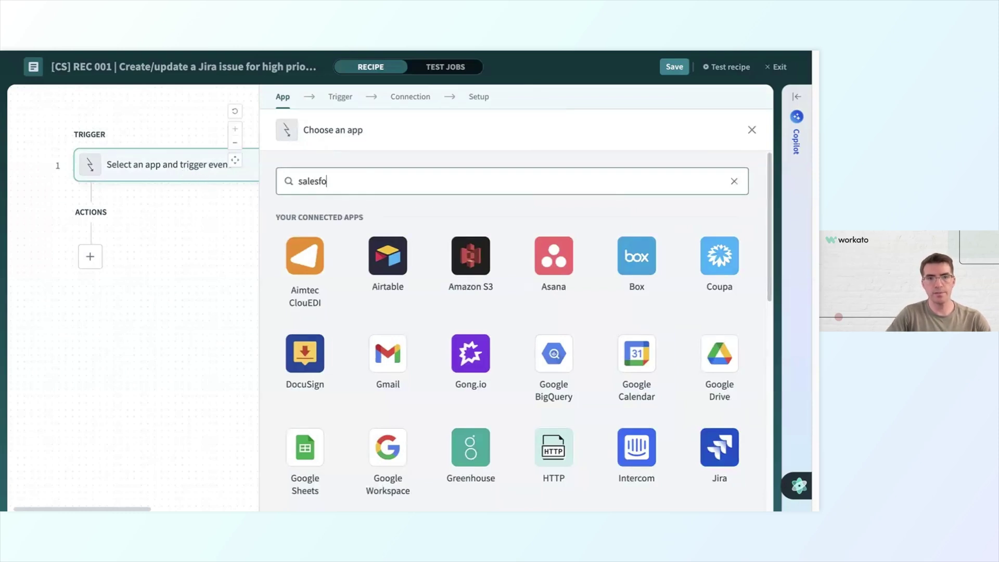
{"action": "left_click", "coordinate": [300, 270]}
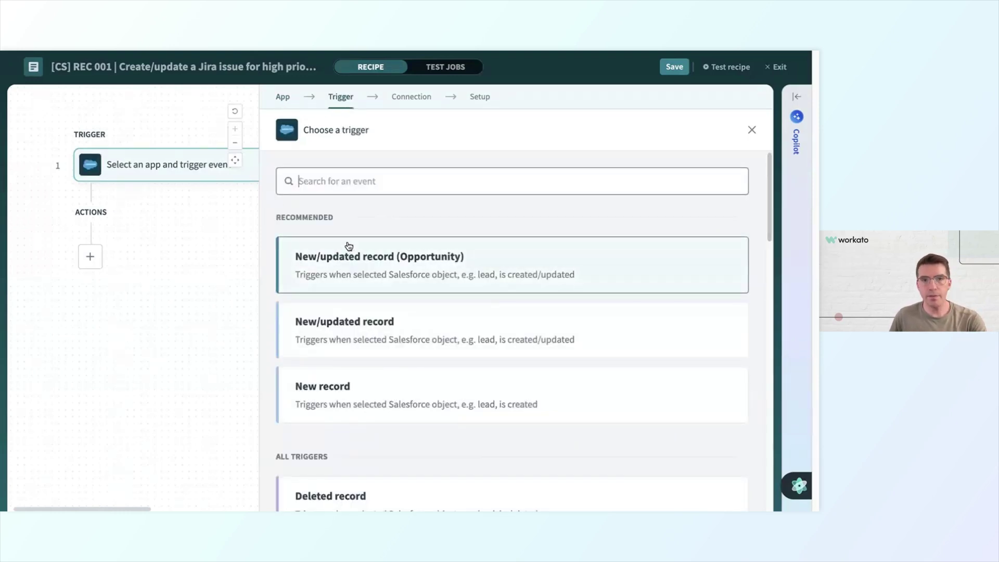
Scroll through the Salesforce trigger list to review the real-time and batch triggers.
{"action": "scroll", "coordinate": [352, 246], "scroll_direction": "down", "scroll_amount": 1}
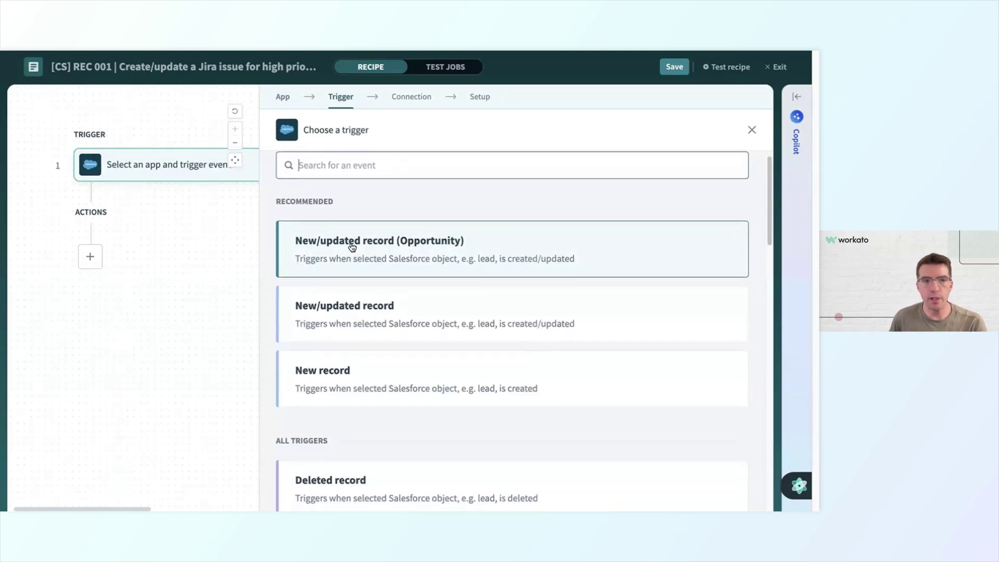
{"action": "scroll", "coordinate": [350, 247], "scroll_direction": "down", "scroll_amount": 1}
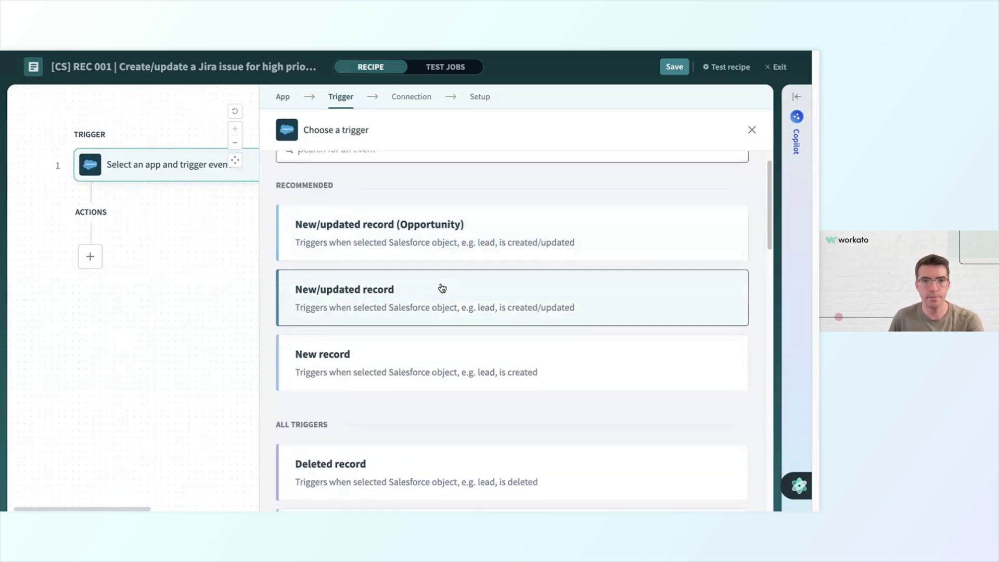
{"action": "scroll", "coordinate": [432, 289], "scroll_direction": "down", "scroll_amount": 2}
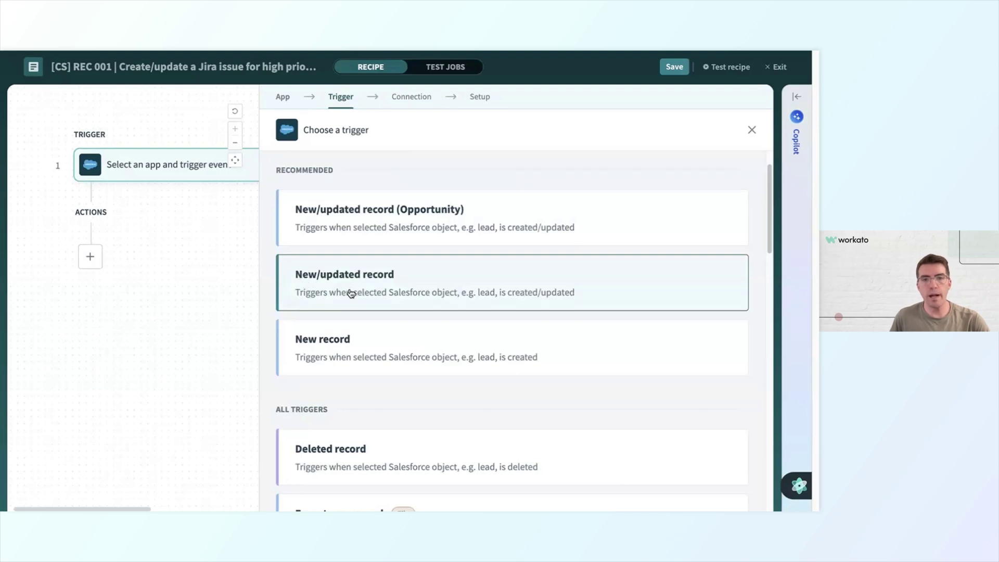
{"action": "scroll", "coordinate": [359, 289], "scroll_direction": "down", "scroll_amount": 1}
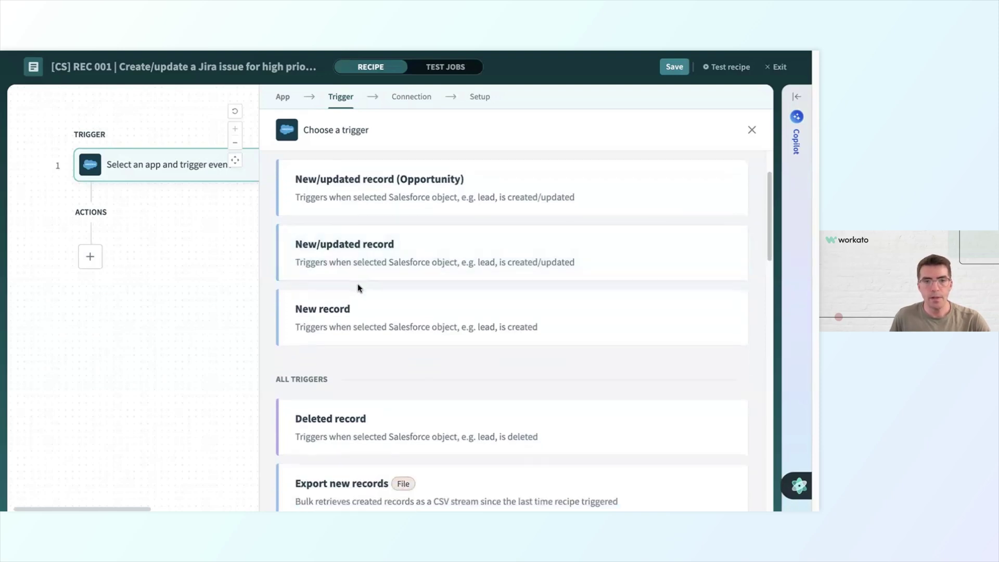
{"action": "scroll", "coordinate": [364, 291], "scroll_direction": "down", "scroll_amount": 3}
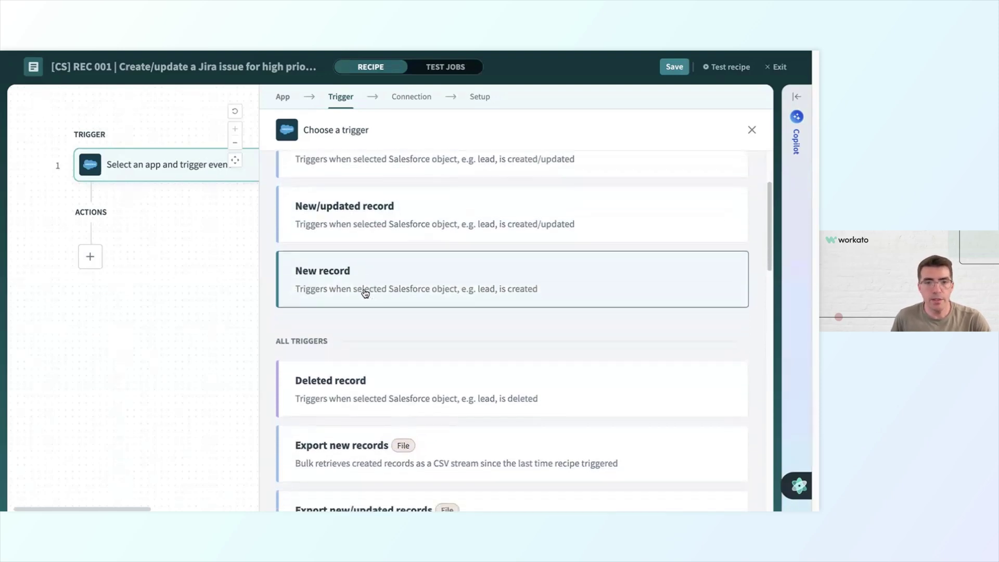
{"action": "scroll", "coordinate": [368, 296], "scroll_direction": "down", "scroll_amount": 2}
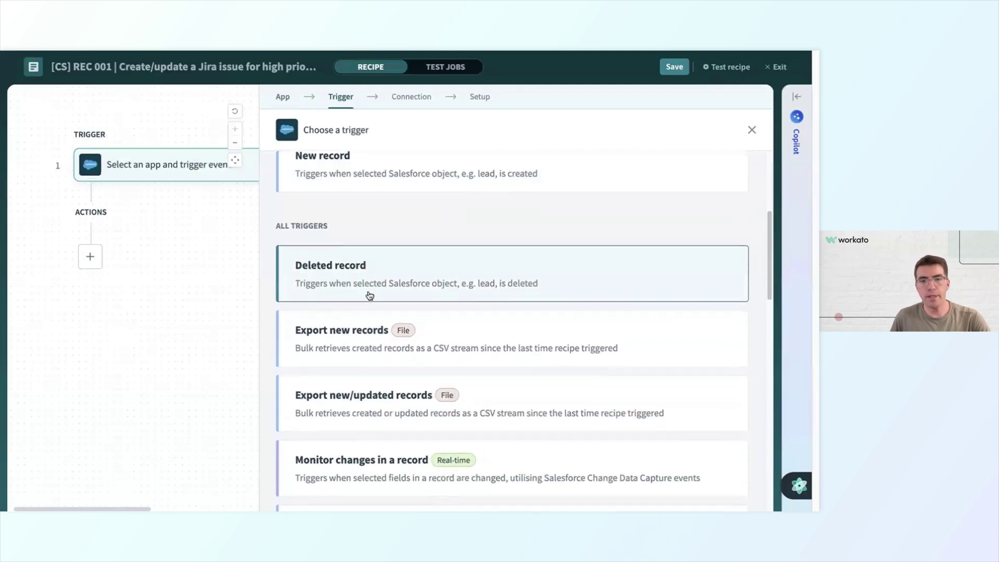
{"action": "scroll", "coordinate": [370, 295], "scroll_direction": "down", "scroll_amount": 3}
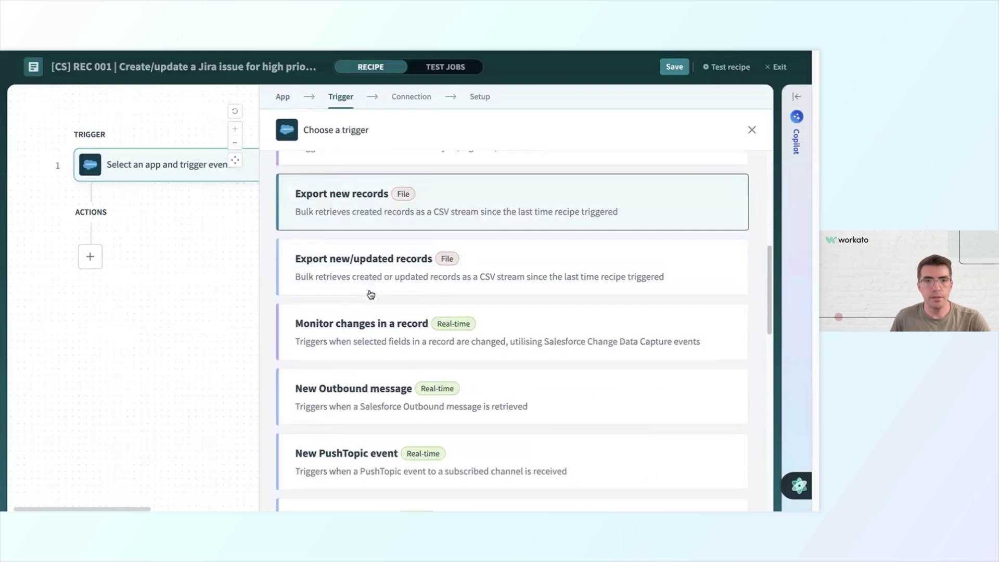
{"action": "scroll", "coordinate": [390, 302], "scroll_direction": "down", "scroll_amount": 2}
{"action": "scroll", "coordinate": [417, 317], "scroll_direction": "down", "scroll_amount": 2}
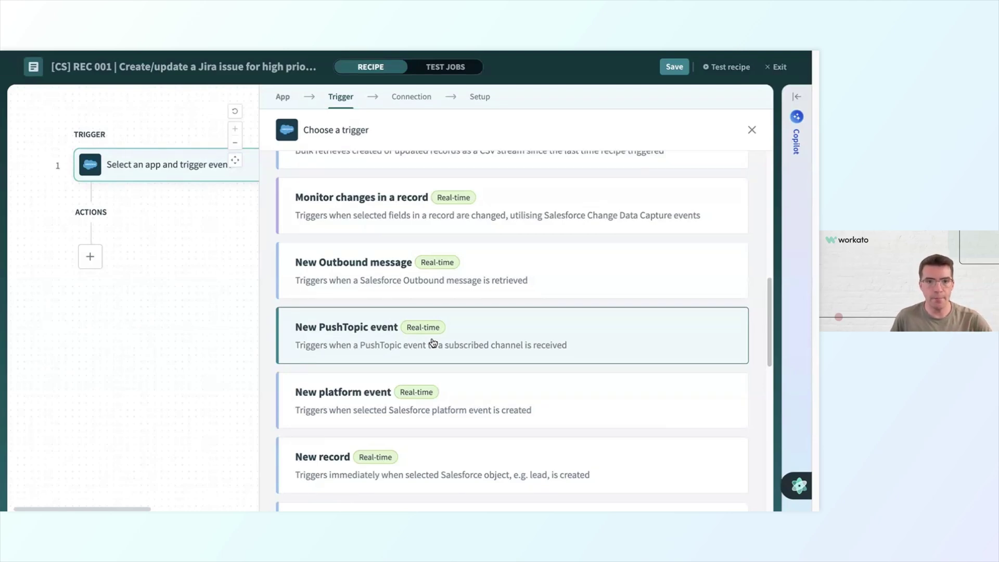
{"action": "scroll", "coordinate": [432, 343], "scroll_direction": "down", "scroll_amount": 2}
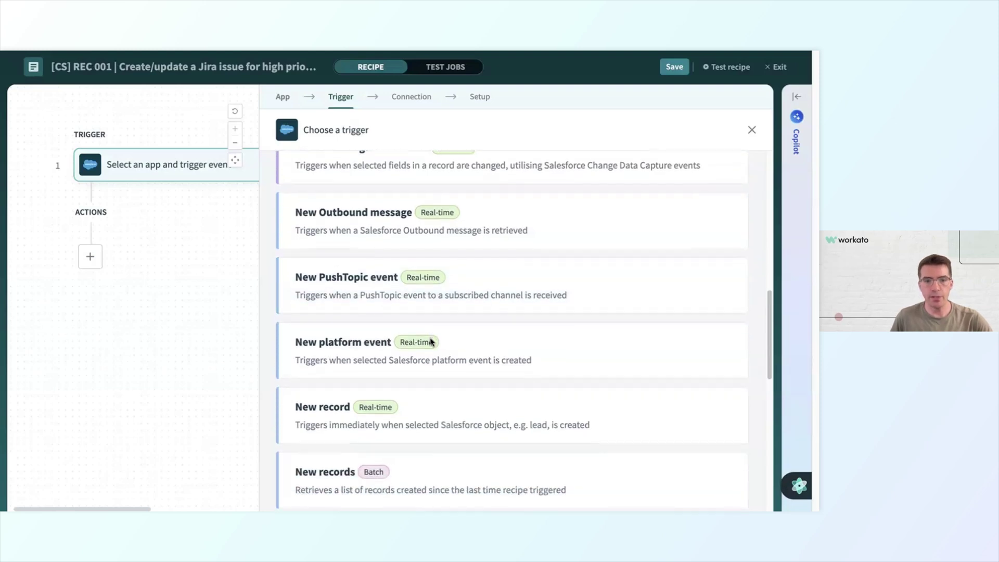
{"action": "scroll", "coordinate": [432, 344], "scroll_direction": "down", "scroll_amount": 5}
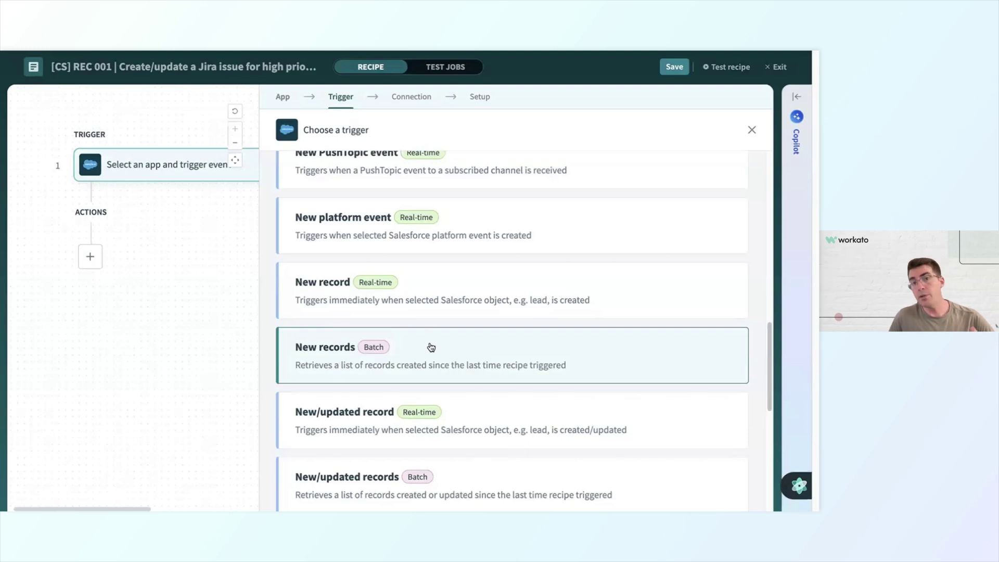
{"action": "scroll", "coordinate": [431, 347], "scroll_direction": "down", "scroll_amount": 3}
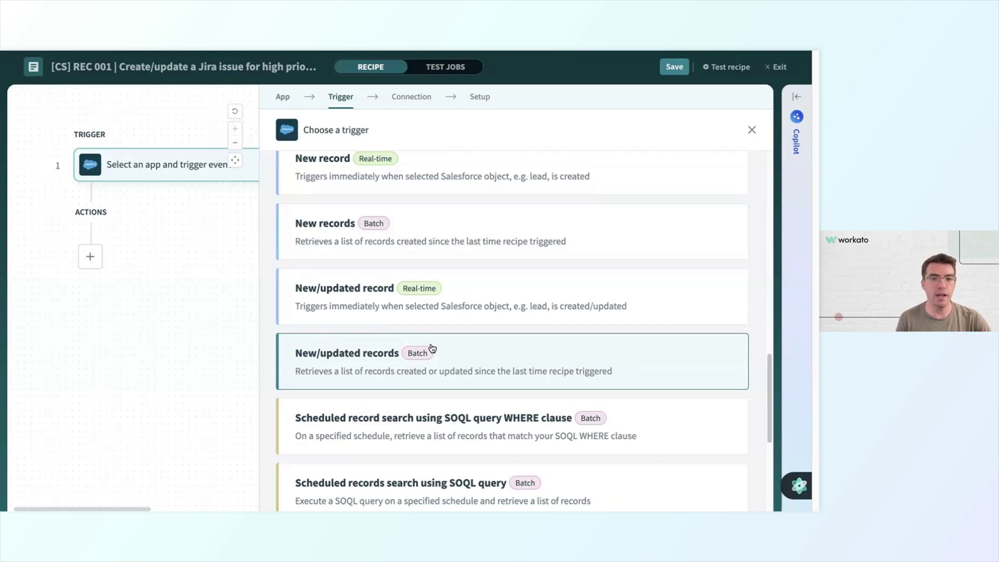
{"action": "scroll", "coordinate": [432, 349], "scroll_direction": "down", "scroll_amount": 5}
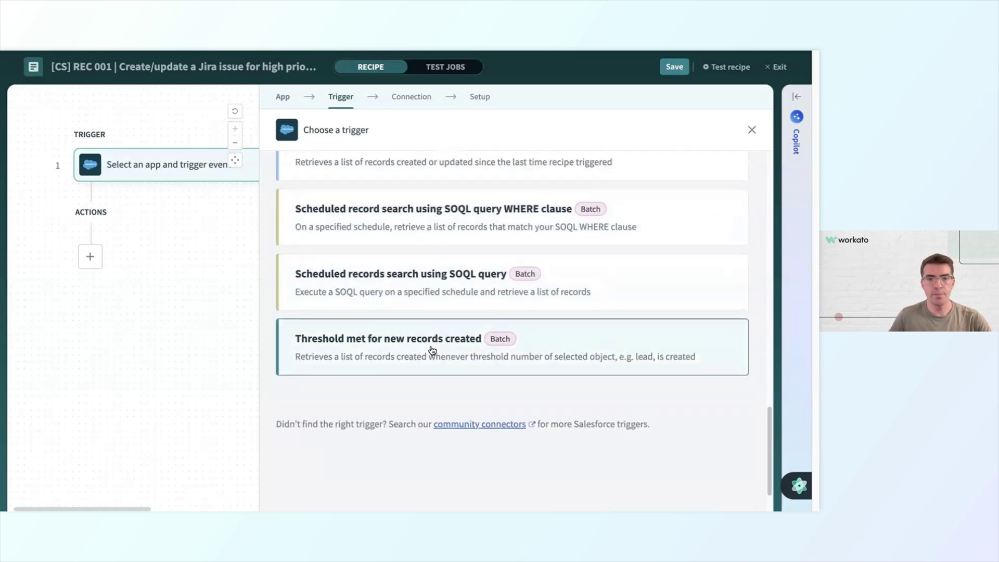
{"action": "scroll", "coordinate": [431, 350], "scroll_direction": "up", "scroll_amount": 10}
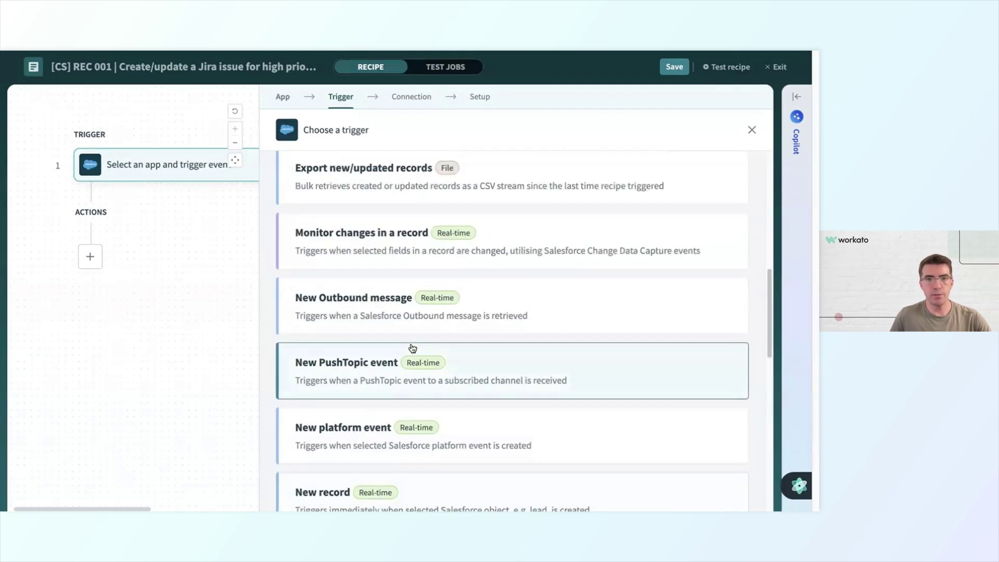
{"action": "scroll", "coordinate": [411, 348], "scroll_direction": "up", "scroll_amount": 5}
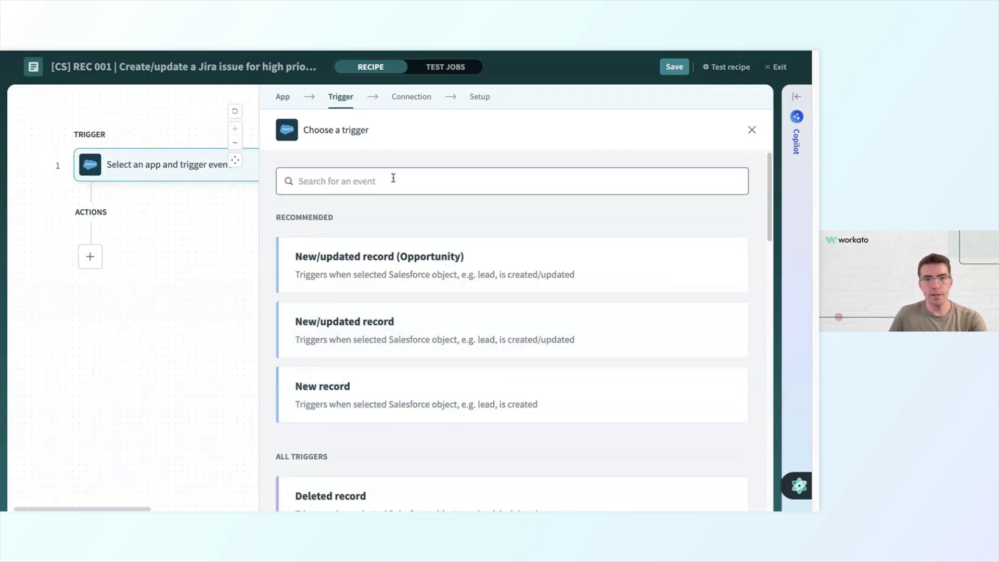
Choose the New/updated record trigger with the IDEA Lifestyle Integration User connection.
{"action": "left_click", "coordinate": [466, 325]}
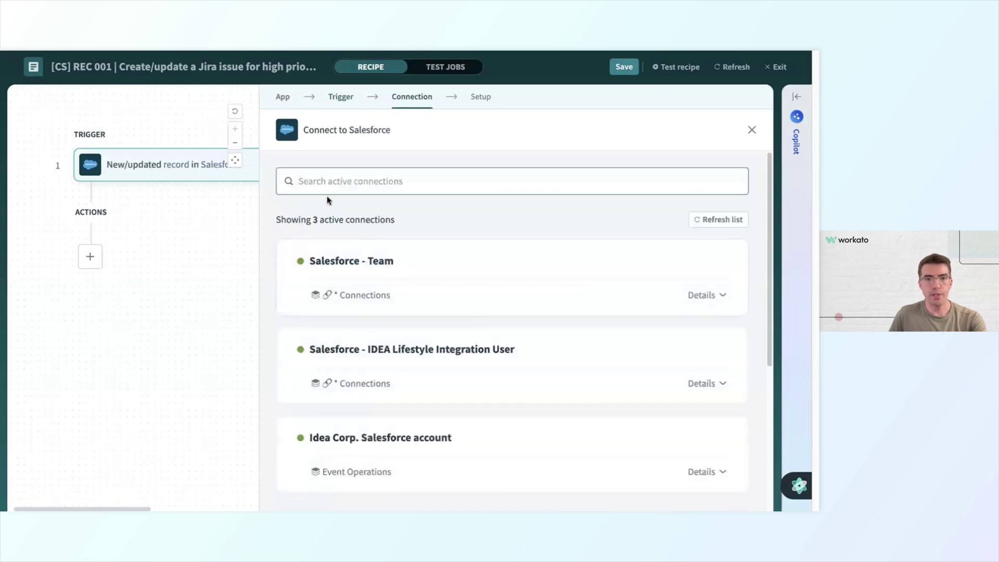
{"action": "left_click", "coordinate": [486, 367]}
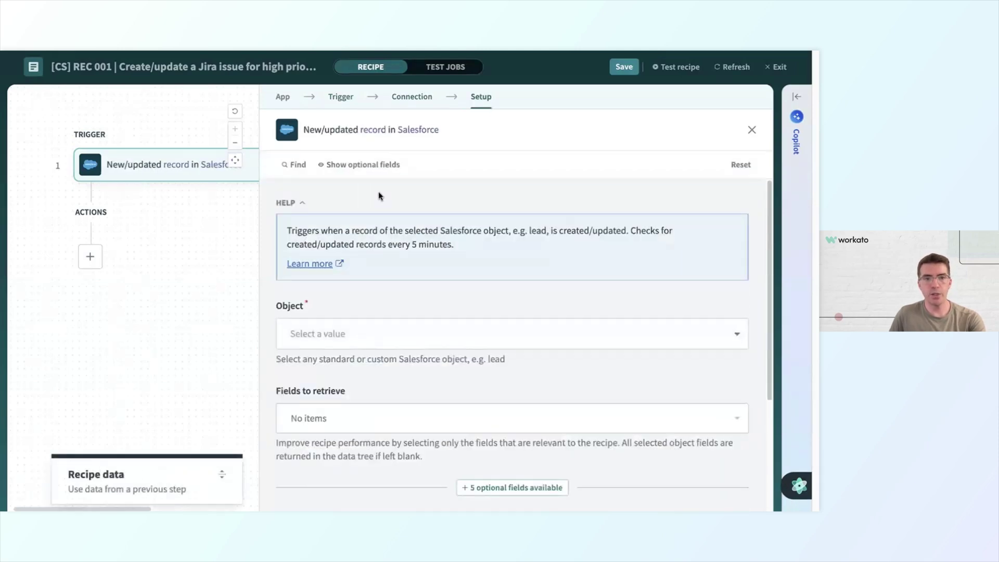
{"action": "scroll", "coordinate": [394, 207], "scroll_direction": "down", "scroll_amount": 1}
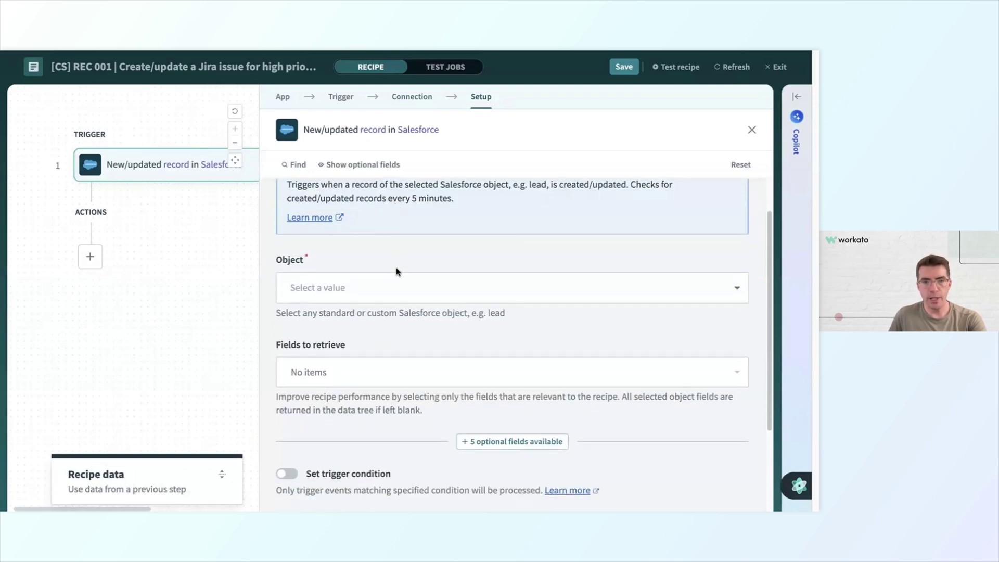
Set the trigger object to Case by searching 'case' in the Object list.
{"action": "left_click", "coordinate": [375, 287]}
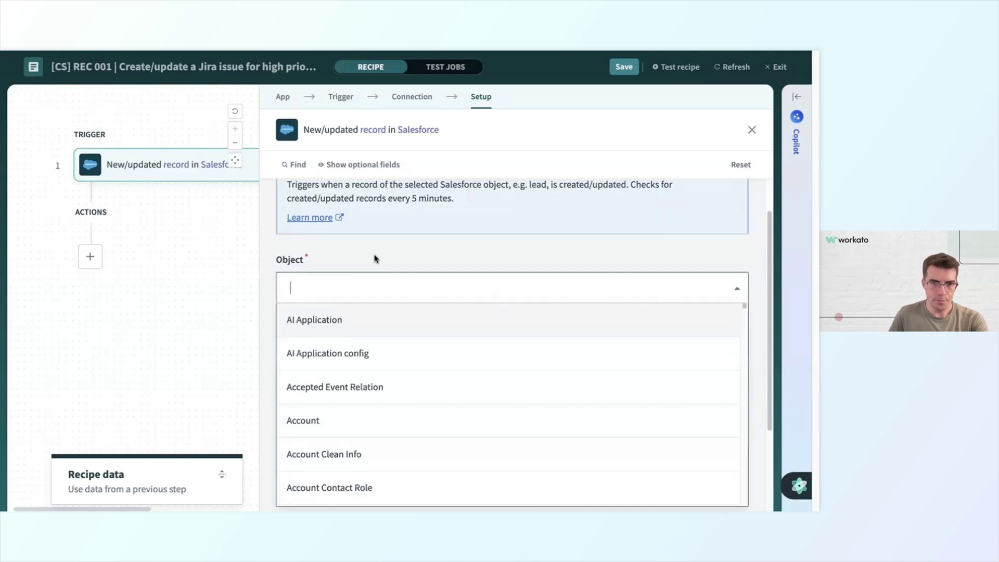
{"action": "scroll", "coordinate": [475, 350], "scroll_direction": "down", "scroll_amount": 1}
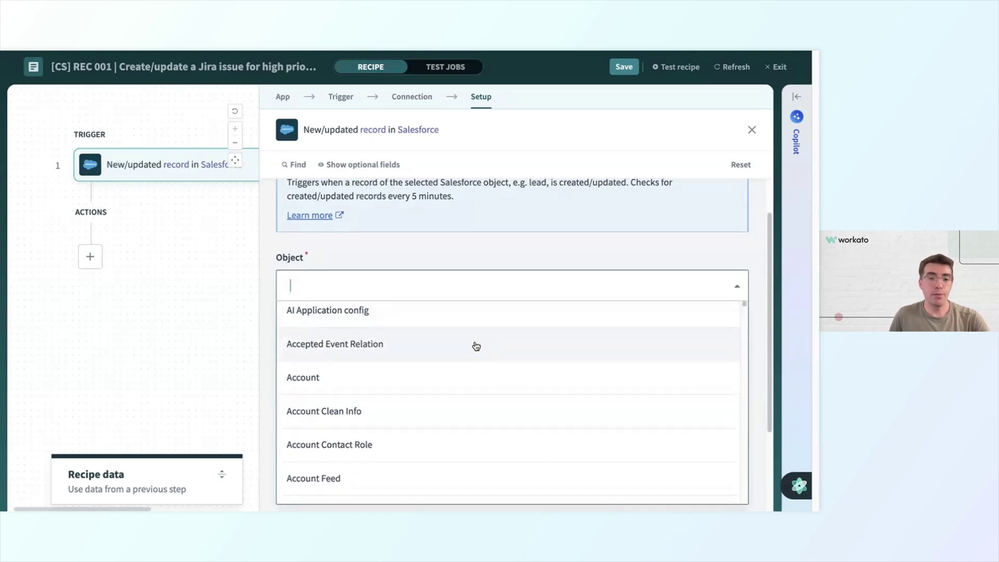
{"action": "scroll", "coordinate": [475, 347], "scroll_direction": "down", "scroll_amount": 5}
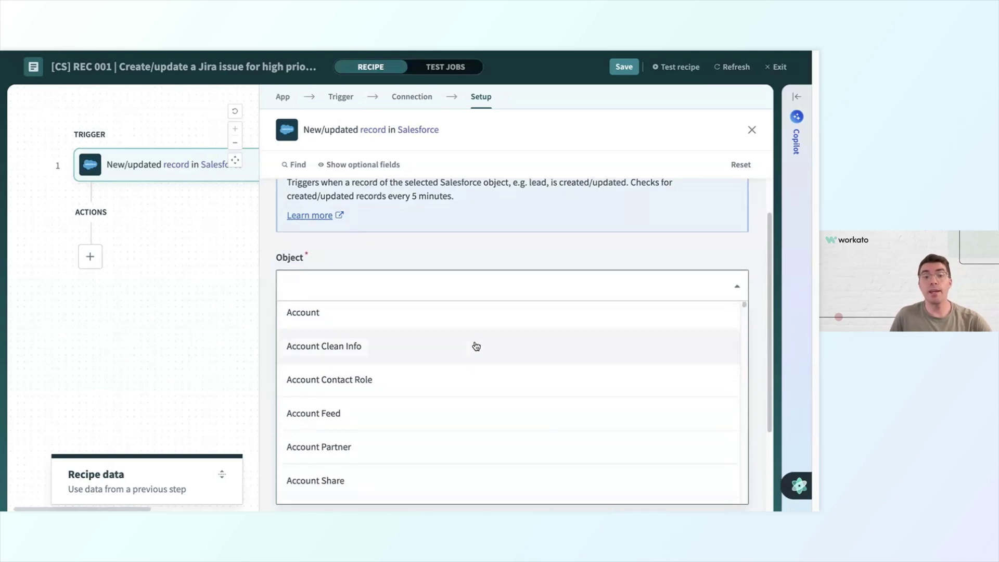
{"action": "scroll", "coordinate": [475, 348], "scroll_direction": "down", "scroll_amount": 8}
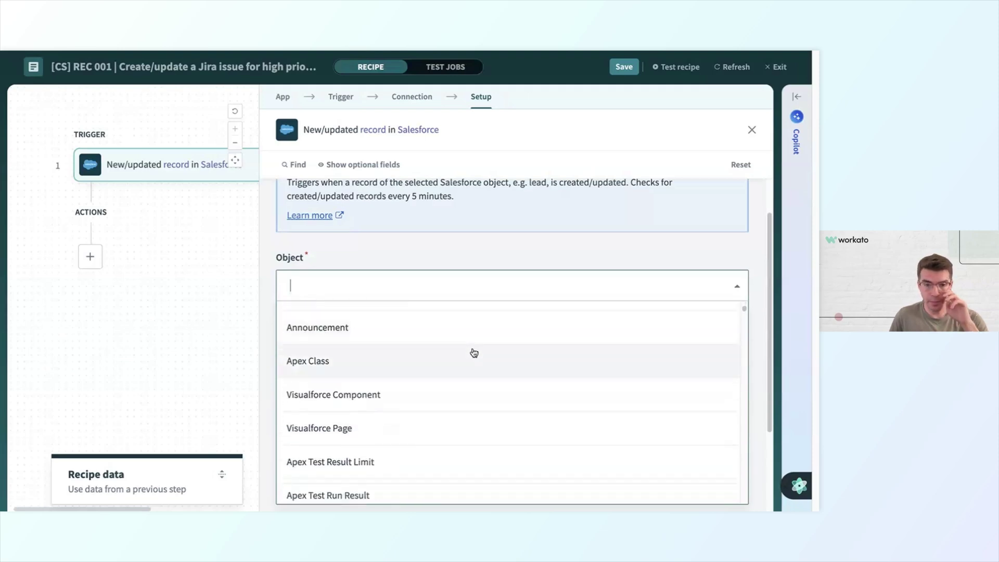
{"action": "scroll", "coordinate": [474, 352], "scroll_direction": "down", "scroll_amount": 1}
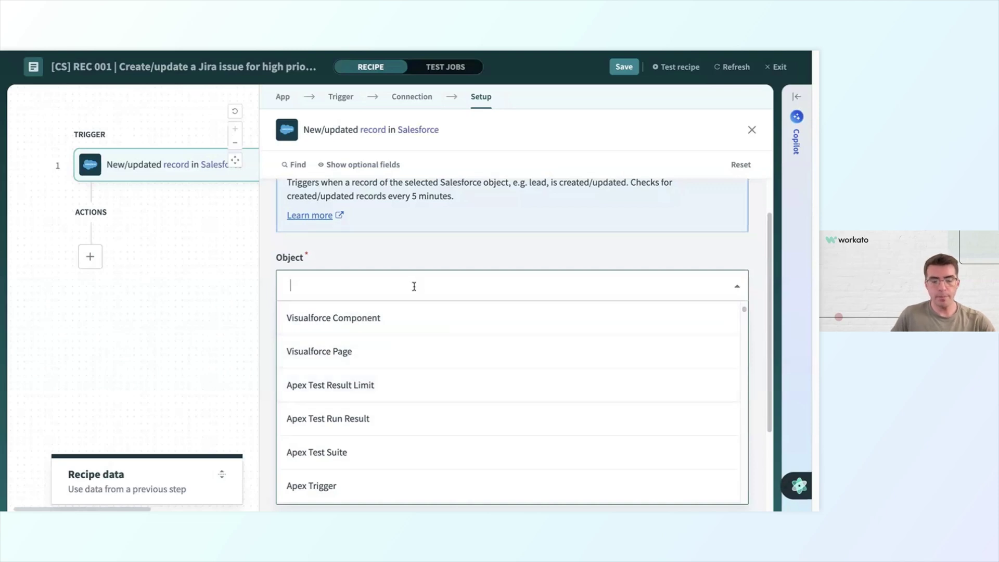
{"action": "type", "text": "case"}
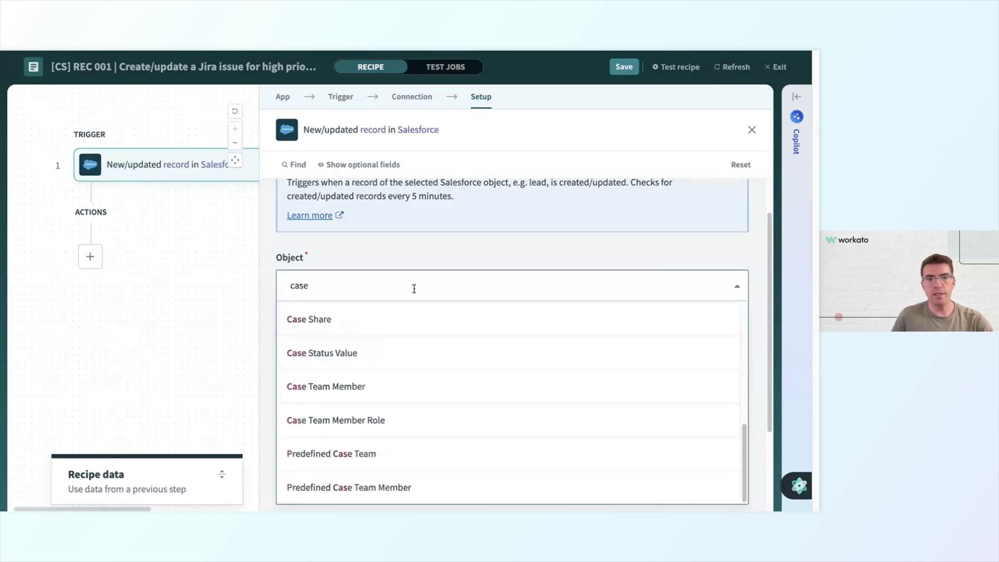
{"action": "scroll", "coordinate": [408, 350], "scroll_direction": "up", "scroll_amount": 5}
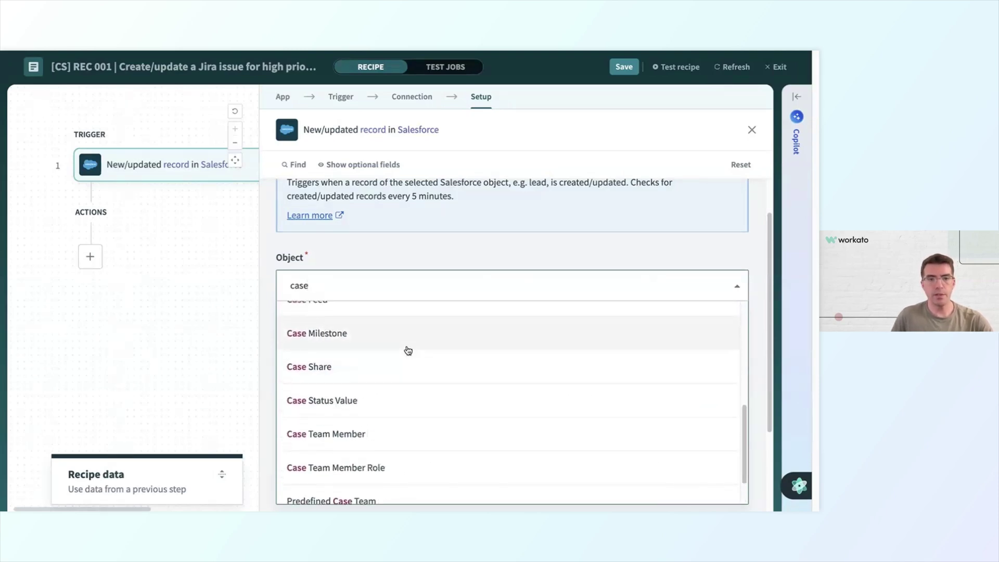
{"action": "left_click", "coordinate": [455, 440]}
{"action": "scroll", "coordinate": [361, 295], "scroll_direction": "down", "scroll_amount": 1}
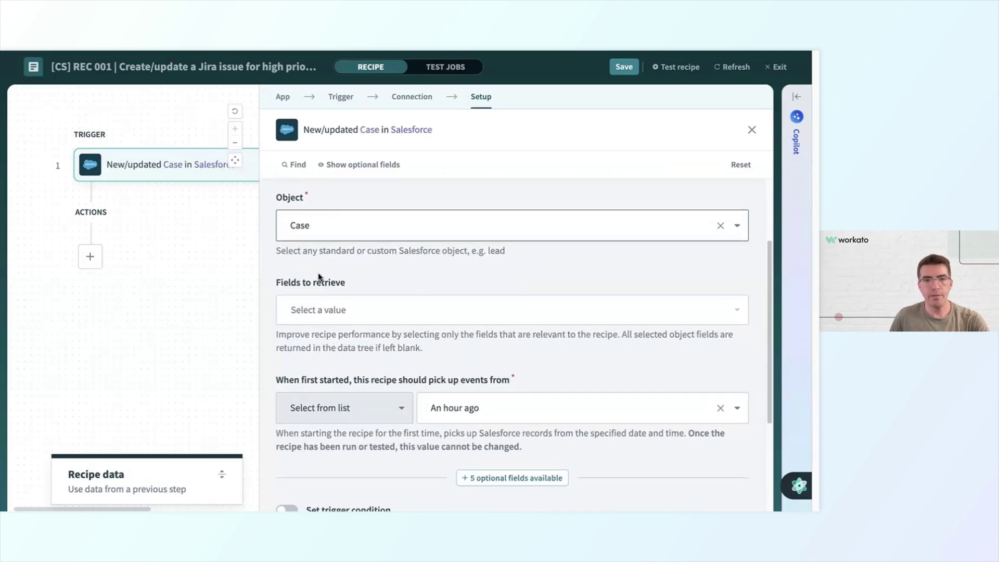
{"action": "left_click", "coordinate": [347, 308]}
{"action": "scroll", "coordinate": [350, 273], "scroll_direction": "down", "scroll_amount": 1}
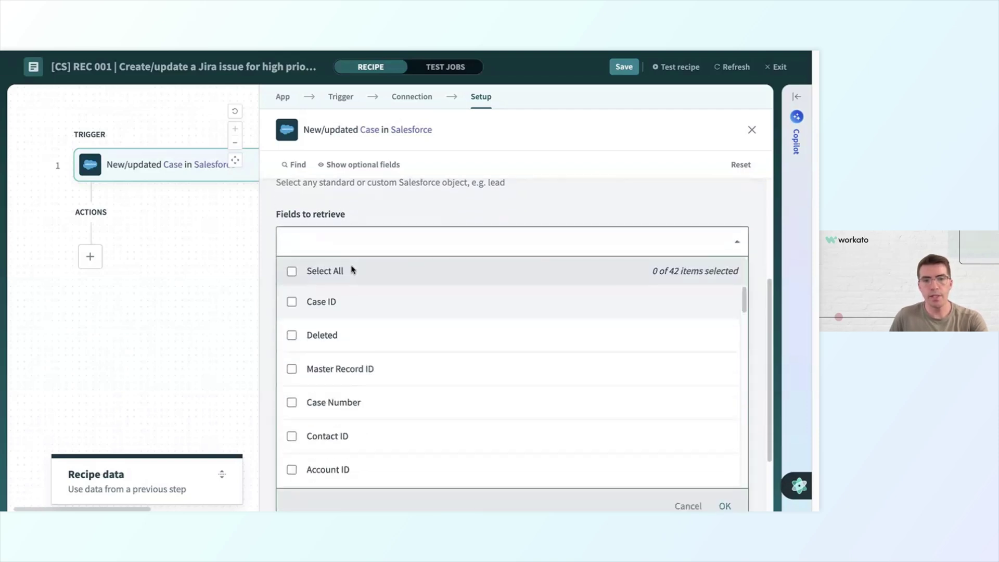
{"action": "scroll", "coordinate": [383, 318], "scroll_direction": "down", "scroll_amount": 6}
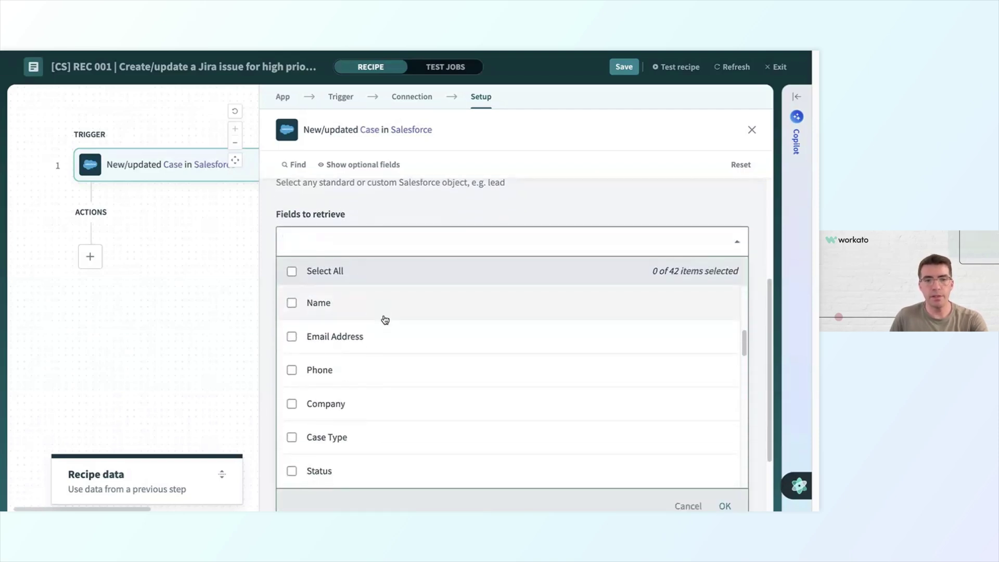
{"action": "scroll", "coordinate": [385, 320], "scroll_direction": "down", "scroll_amount": 2}
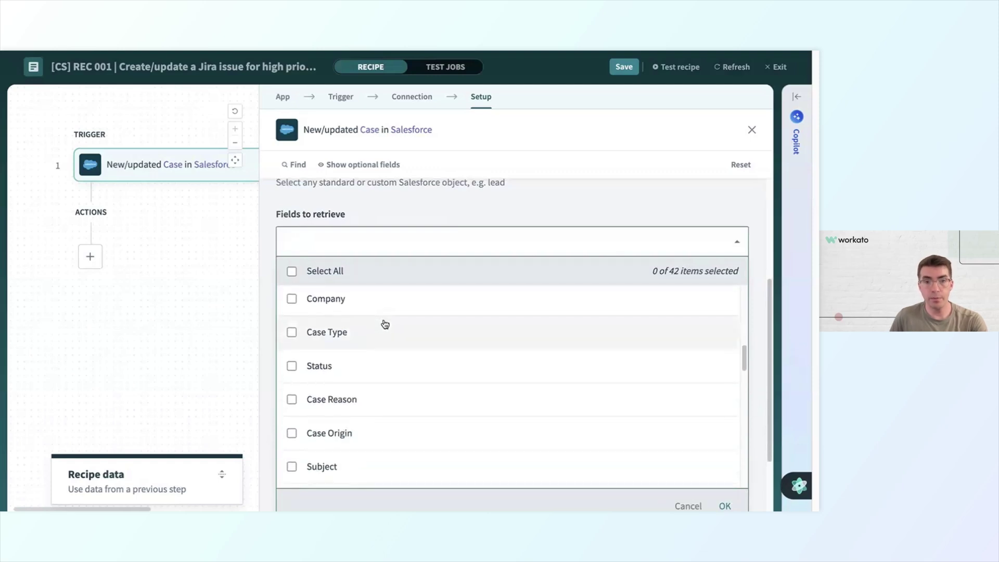
{"action": "scroll", "coordinate": [385, 323], "scroll_direction": "down", "scroll_amount": 2}
{"action": "scroll", "coordinate": [385, 324], "scroll_direction": "down", "scroll_amount": 2}
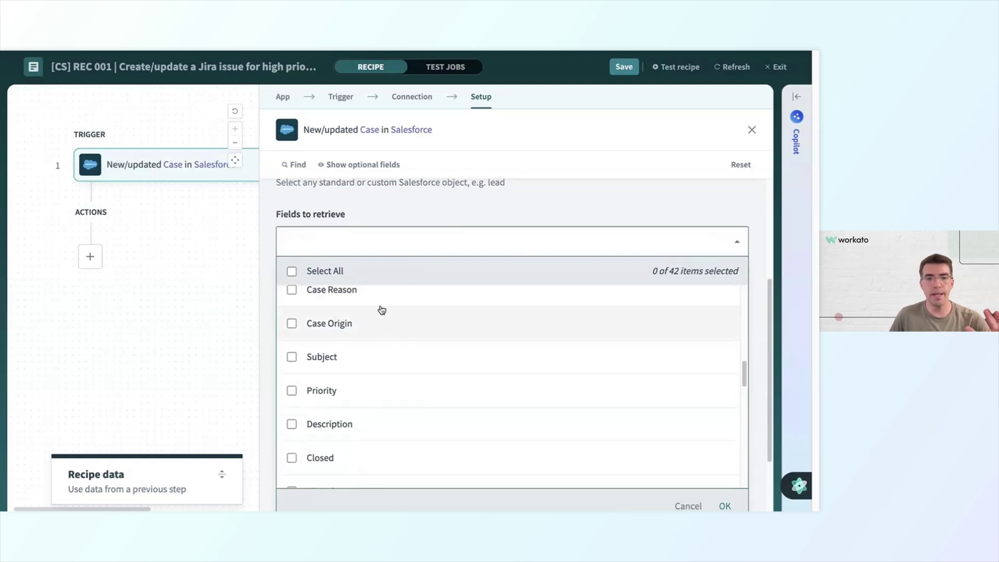
{"action": "scroll", "coordinate": [386, 327], "scroll_direction": "down", "scroll_amount": 1}
{"action": "scroll", "coordinate": [385, 327], "scroll_direction": "down", "scroll_amount": 3}
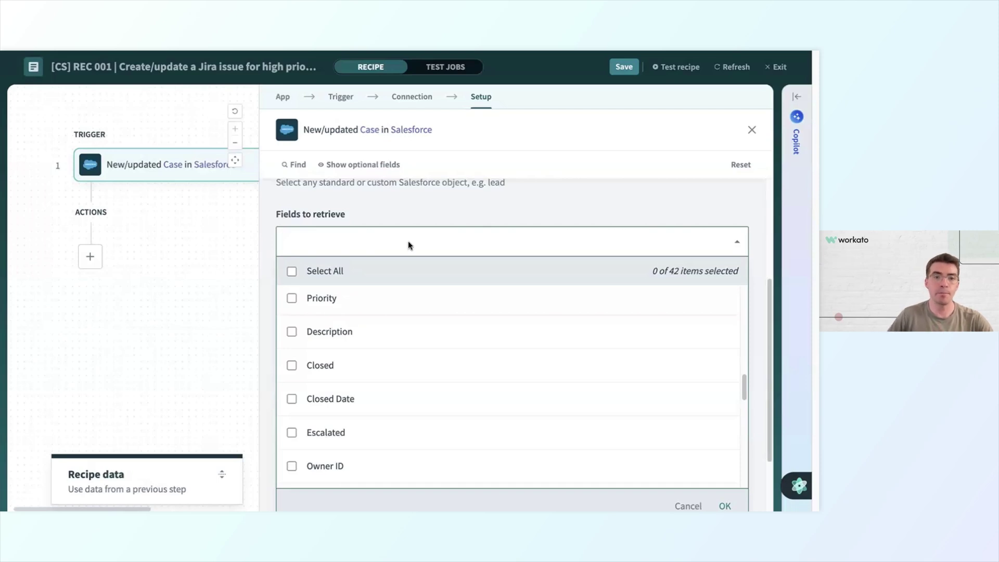
{"action": "left_click", "coordinate": [425, 215]}
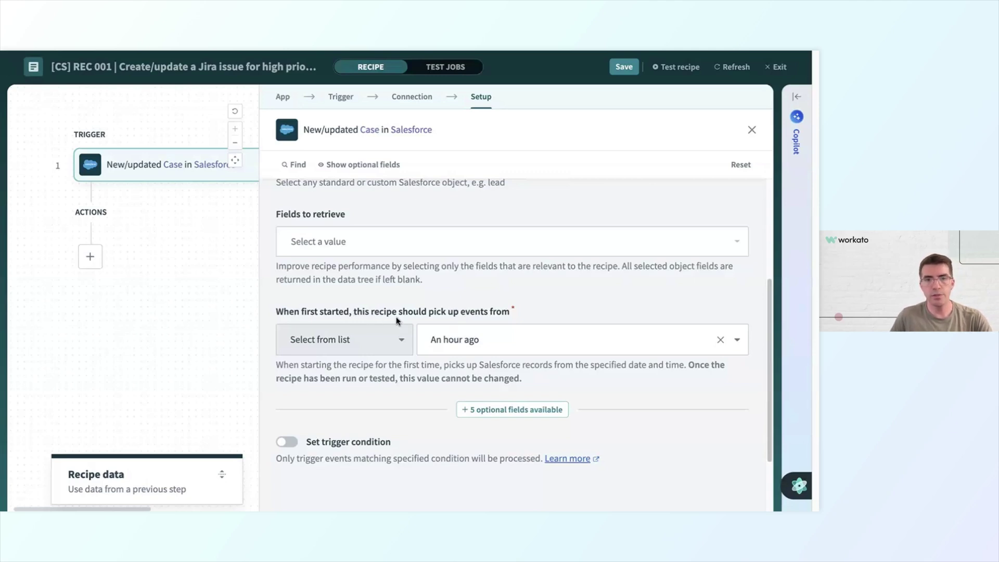
{"action": "left_click", "coordinate": [530, 326]}
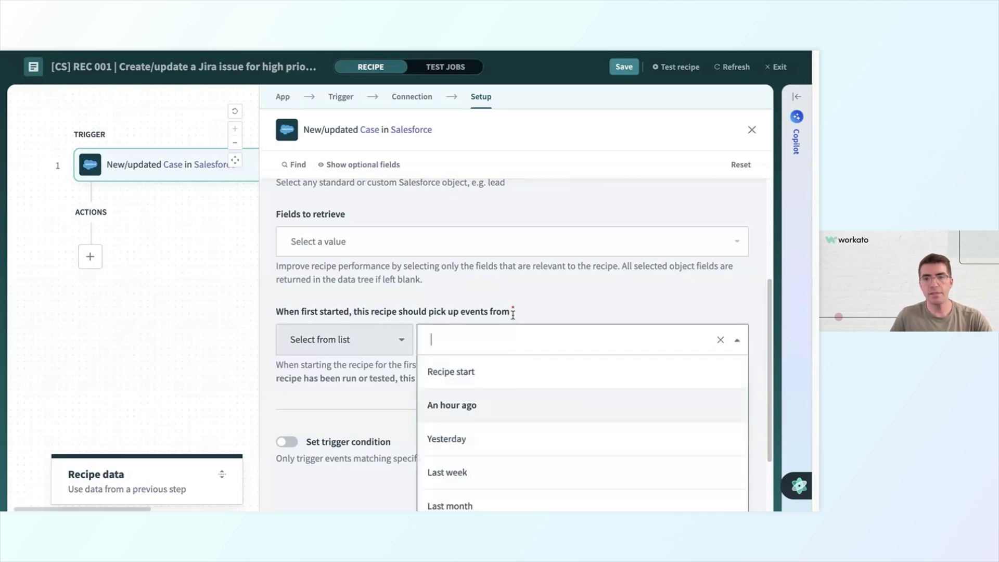
{"action": "scroll", "coordinate": [513, 313], "scroll_direction": "down", "scroll_amount": 1}
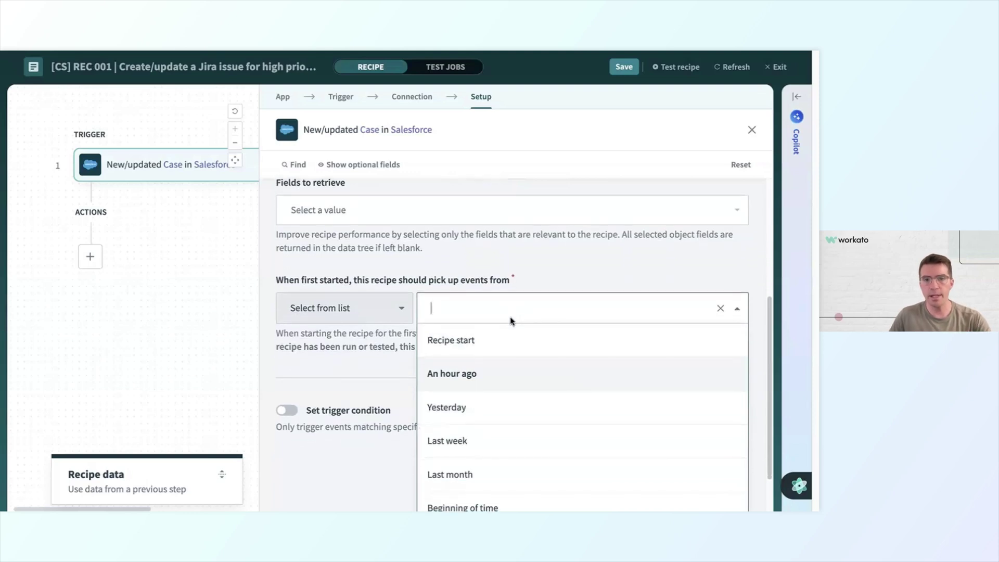
{"action": "scroll", "coordinate": [511, 319], "scroll_direction": "down", "scroll_amount": 1}
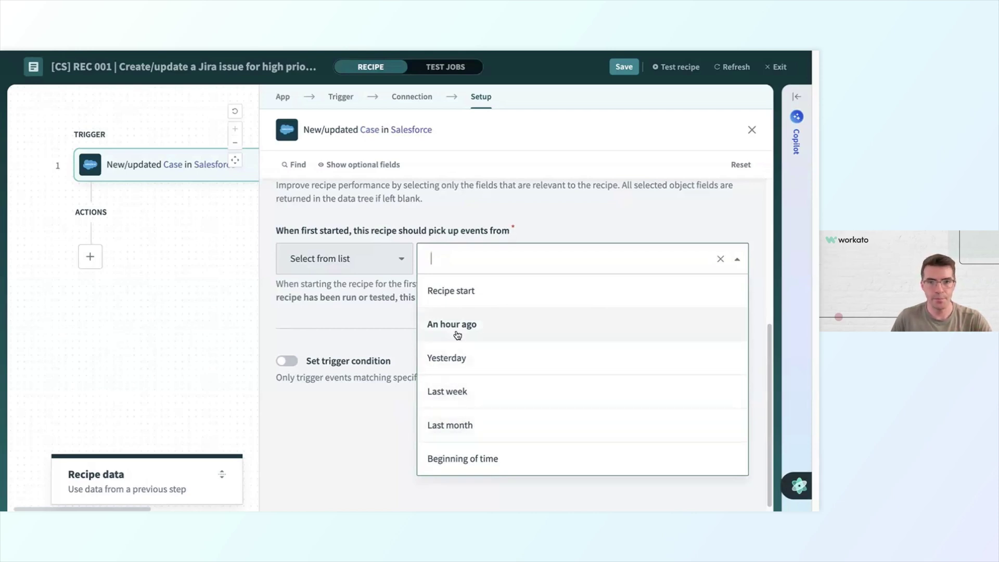
{"action": "left_click", "coordinate": [347, 300]}
{"action": "left_click", "coordinate": [347, 261]}
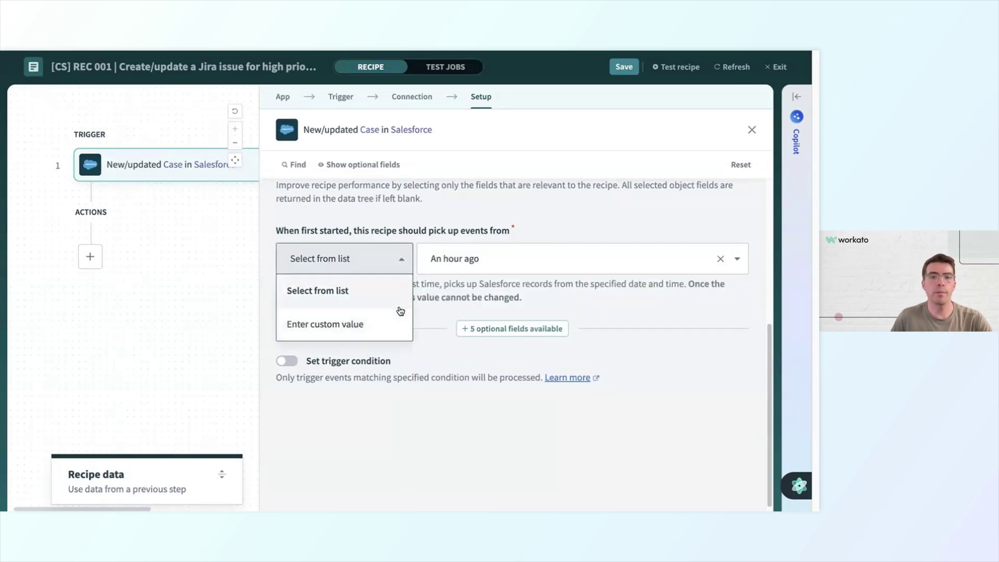
{"action": "left_click", "coordinate": [423, 314]}
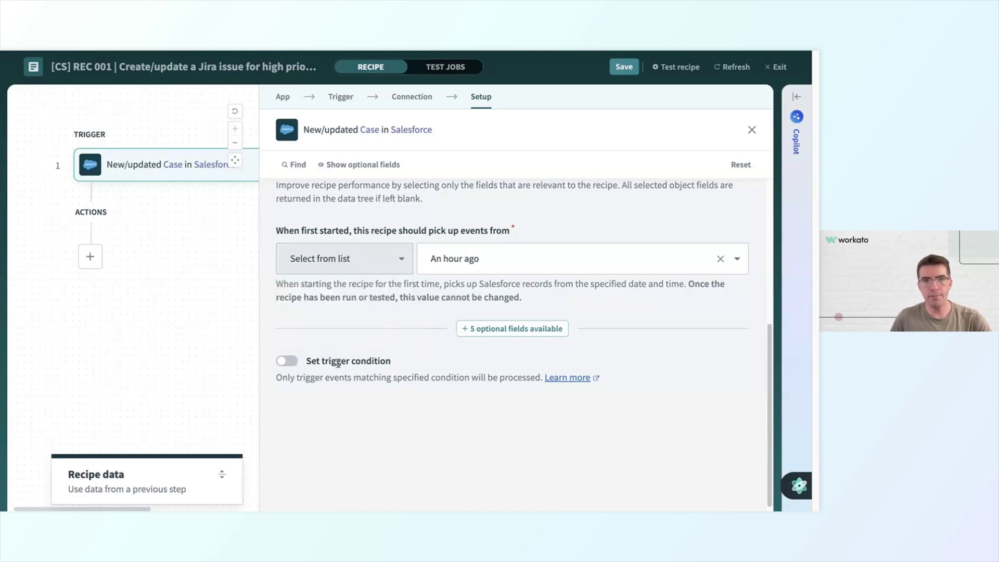
Switch on 'Set trigger condition' in the trigger setup to add an empty IF rule.
{"action": "scroll", "coordinate": [312, 367], "scroll_direction": "up", "scroll_amount": 5}
{"action": "scroll", "coordinate": [341, 367], "scroll_direction": "up", "scroll_amount": 3}
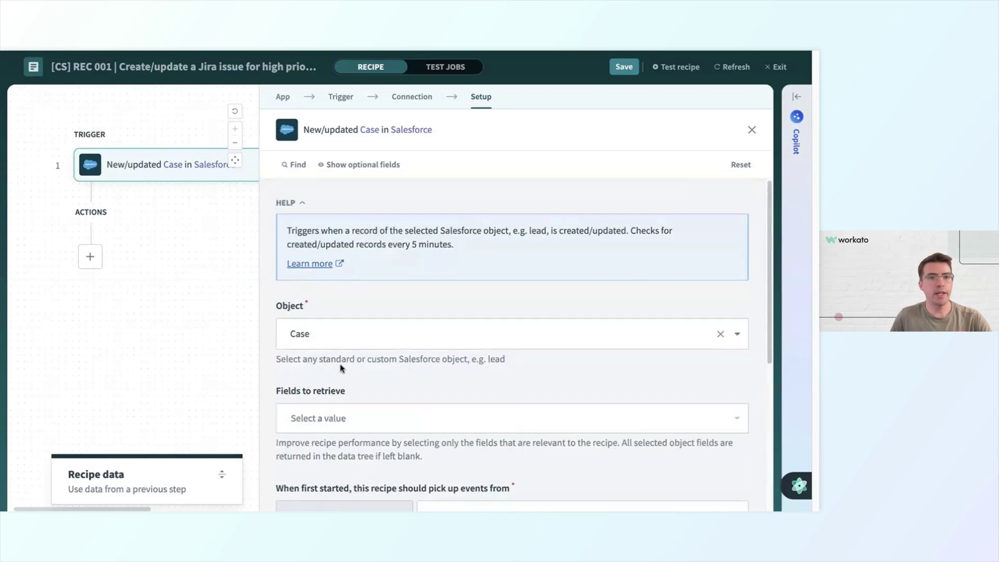
{"action": "scroll", "coordinate": [364, 371], "scroll_direction": "down", "scroll_amount": 2}
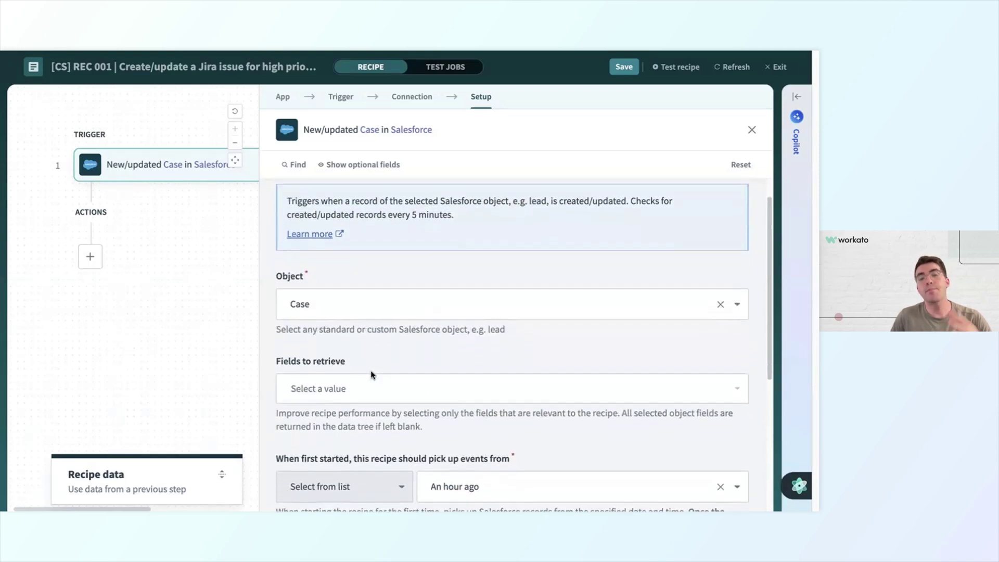
{"action": "scroll", "coordinate": [368, 375], "scroll_direction": "down", "scroll_amount": 3}
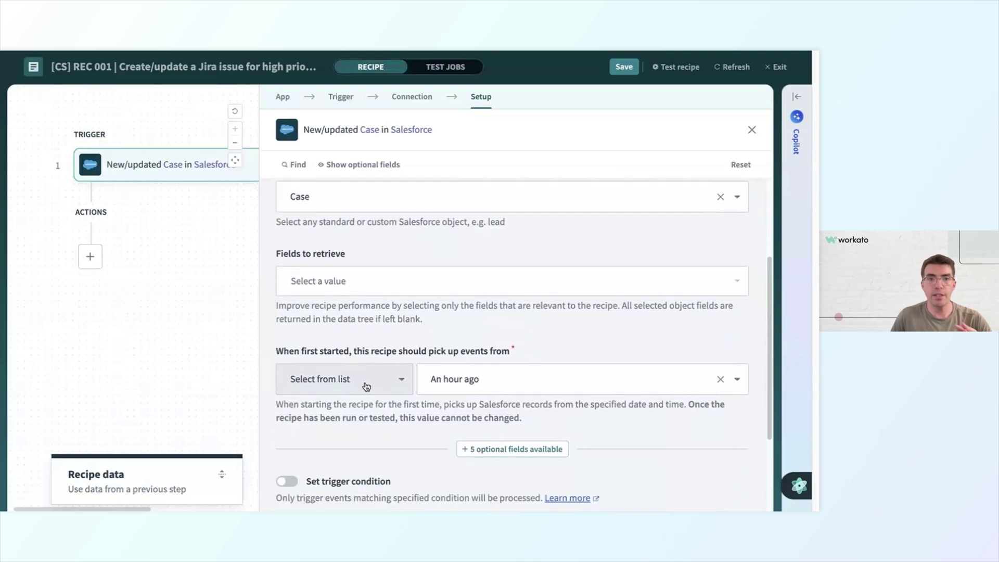
{"action": "scroll", "coordinate": [366, 383], "scroll_direction": "down", "scroll_amount": 1}
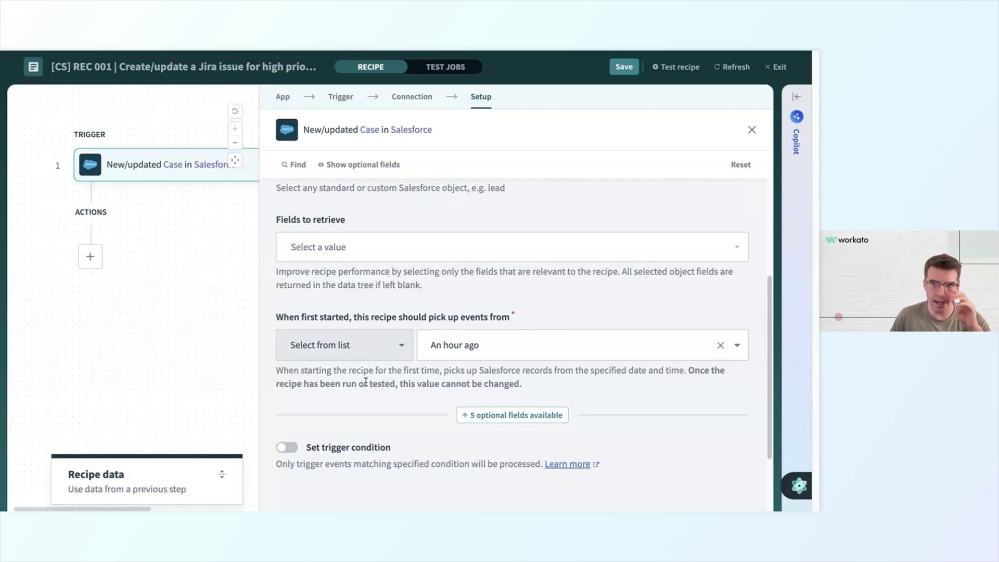
{"action": "scroll", "coordinate": [365, 388], "scroll_direction": "down", "scroll_amount": 1}
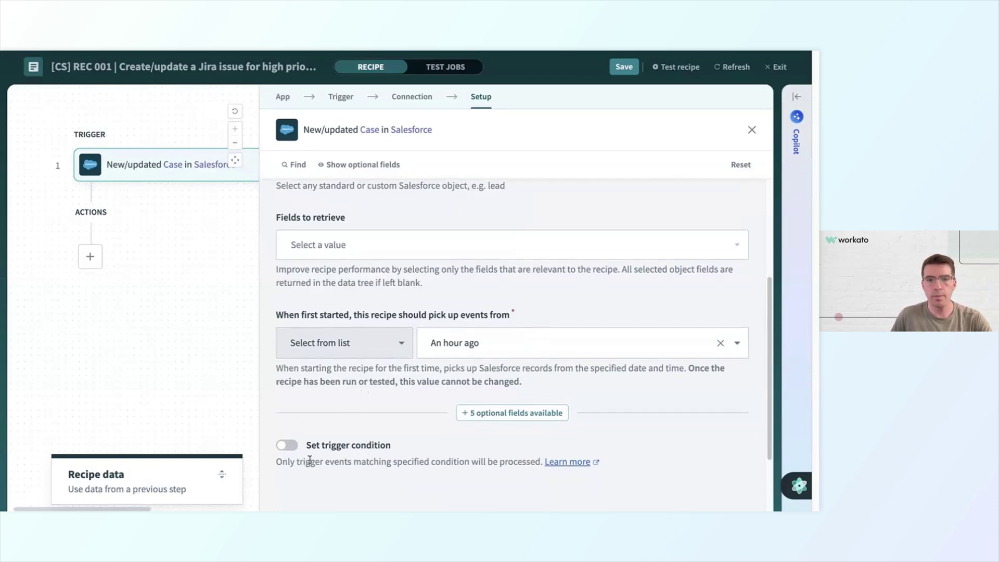
{"action": "left_click", "coordinate": [288, 445]}
{"action": "scroll", "coordinate": [312, 401], "scroll_direction": "down", "scroll_amount": 5}
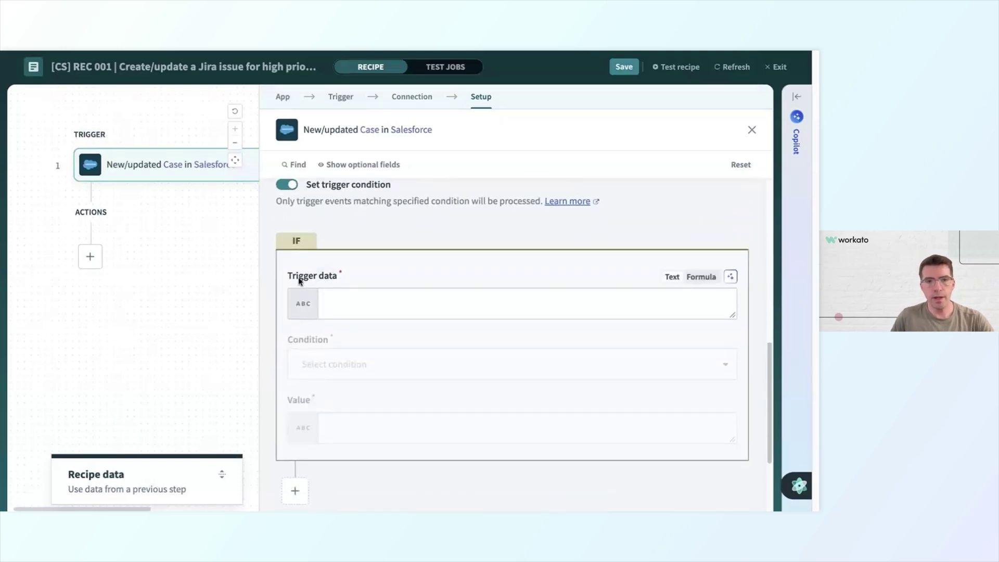
Search 'prior' in Recipe data and drag the Step 1 Case Priority datapill into Trigger data.
{"action": "left_click", "coordinate": [358, 303]}
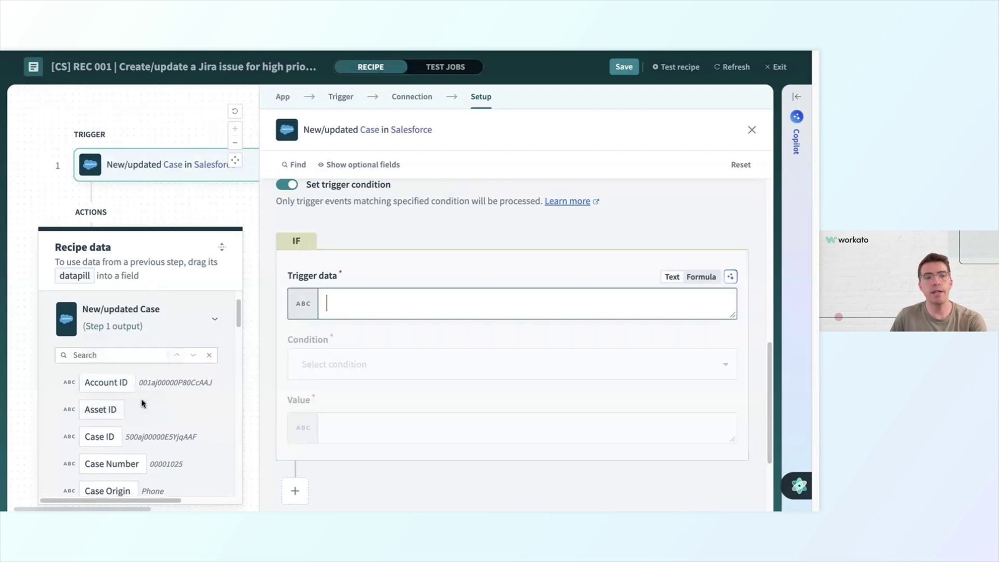
{"action": "scroll", "coordinate": [116, 411], "scroll_direction": "down", "scroll_amount": 1}
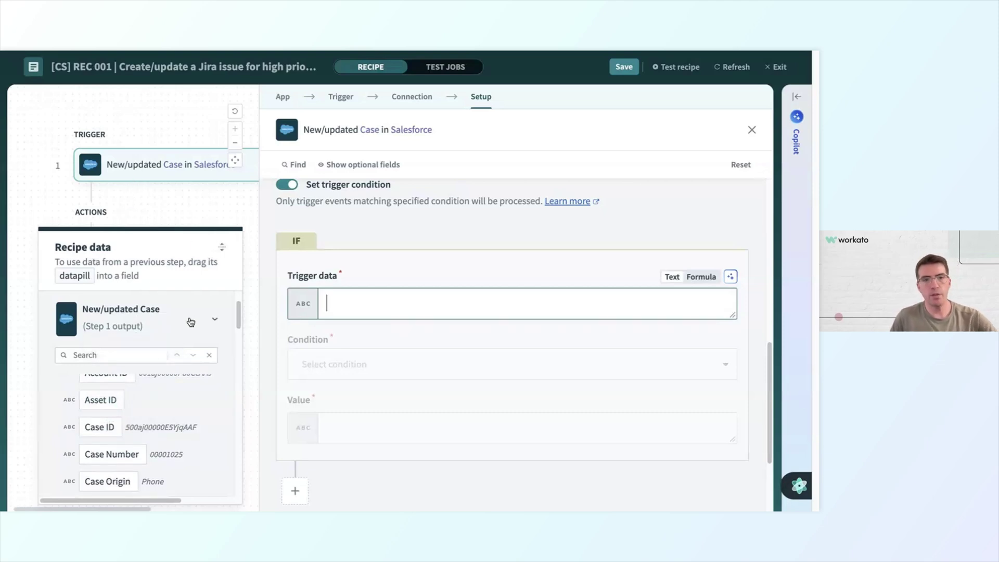
{"action": "scroll", "coordinate": [189, 411], "scroll_direction": "down", "scroll_amount": 3}
{"action": "scroll", "coordinate": [188, 424], "scroll_direction": "down", "scroll_amount": 2}
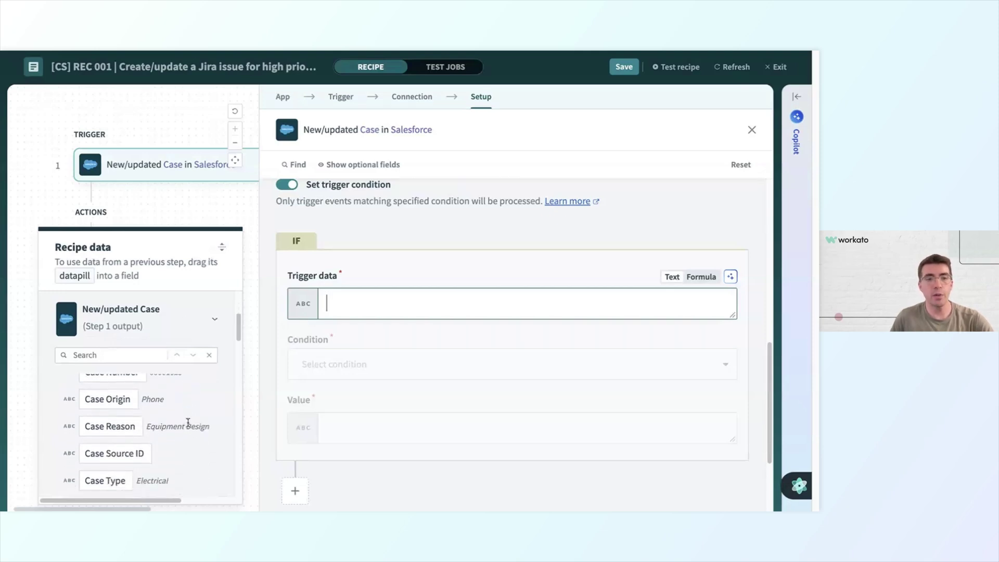
{"action": "scroll", "coordinate": [187, 426], "scroll_direction": "down", "scroll_amount": 3}
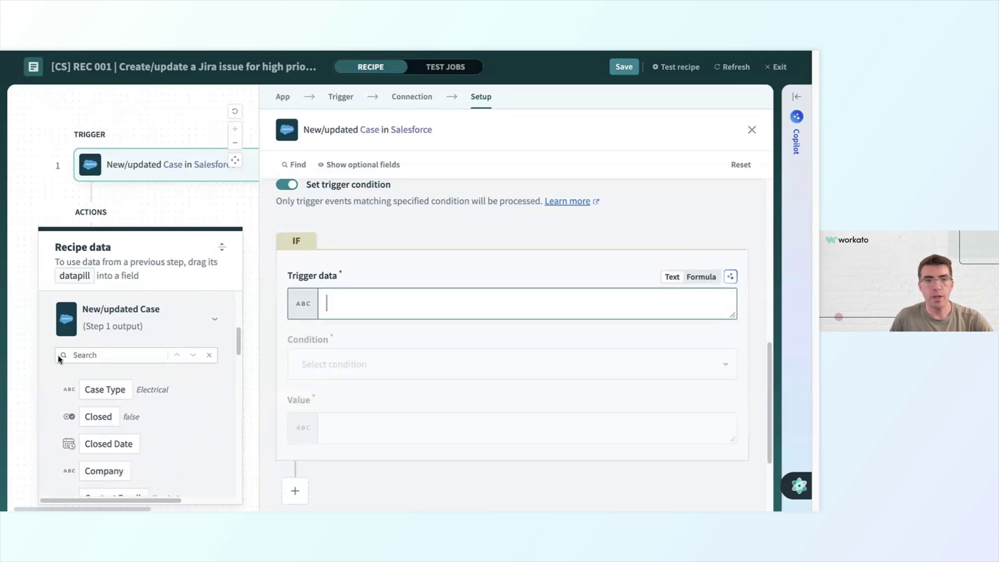
{"action": "left_click", "coordinate": [85, 357]}
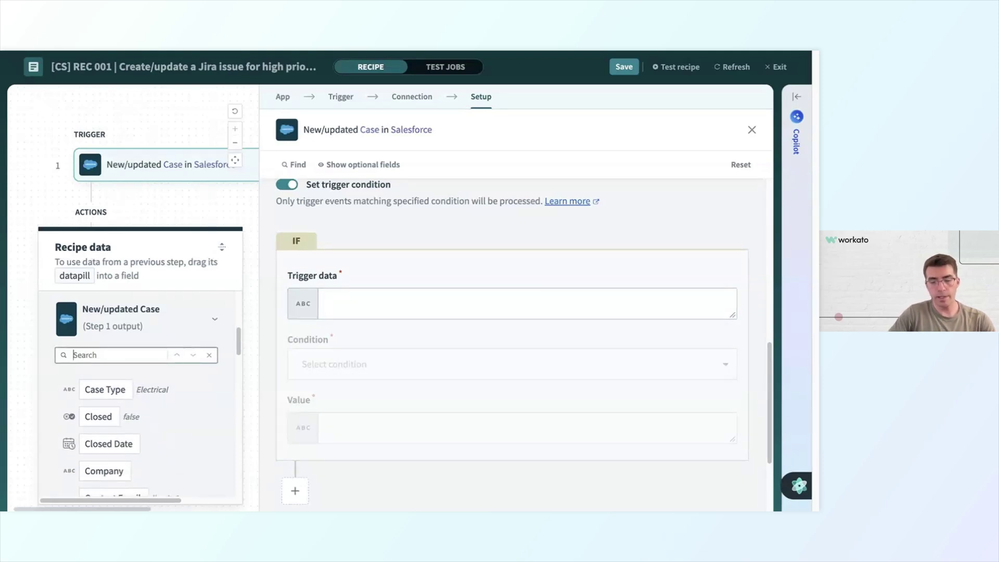
{"action": "type", "text": "prior"}
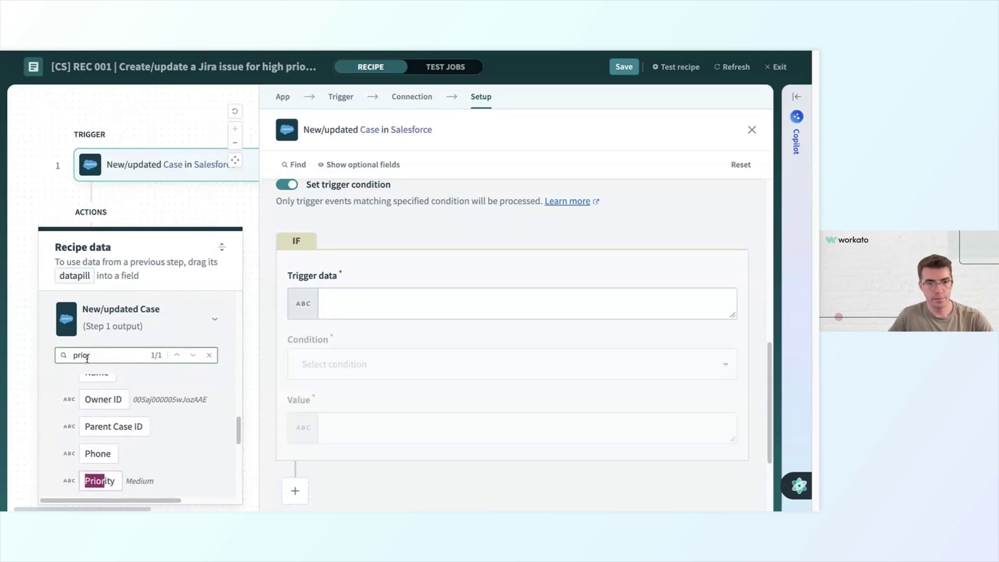
{"action": "mouse_move", "coordinate": [110, 483]}
{"action": "left_mouse_down"}
{"action": "mouse_move", "coordinate": [331, 314]}
{"action": "mouse_move", "coordinate": [355, 310]}
{"action": "mouse_move", "coordinate": [126, 472]}
{"action": "left_mouse_up"}
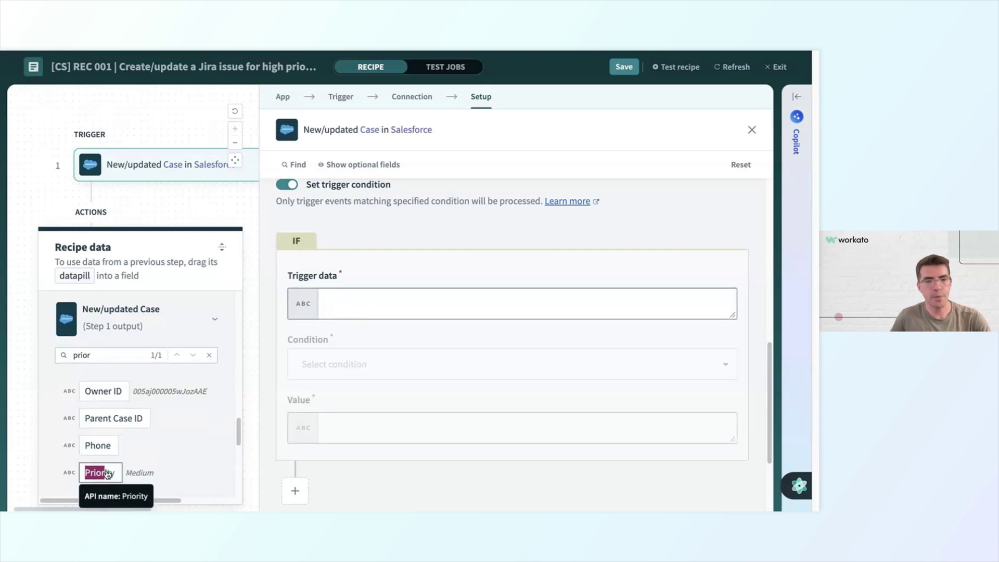
{"action": "left_click", "coordinate": [106, 473]}
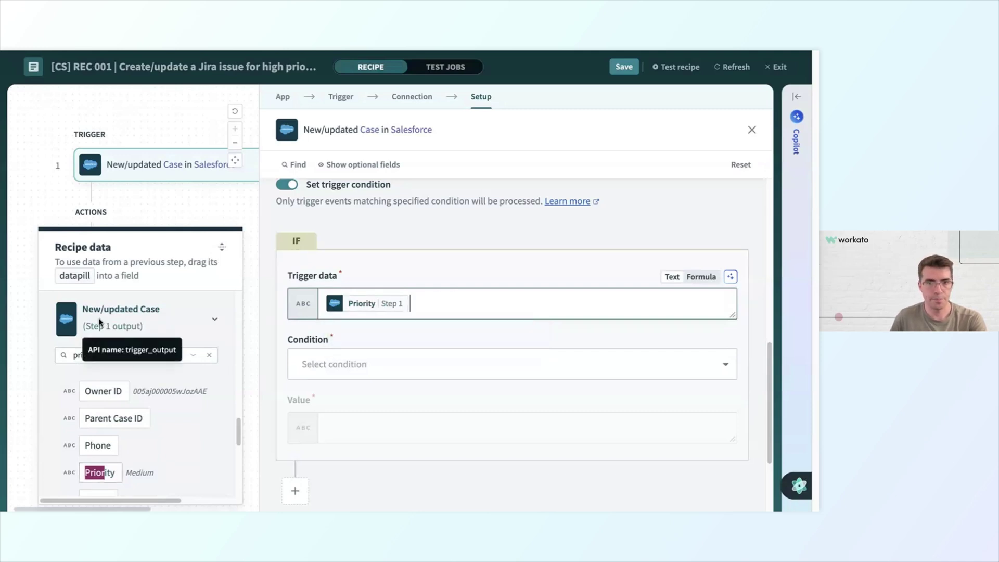
Set the condition to 'equals' and type High as the value.
{"action": "left_click", "coordinate": [355, 366]}
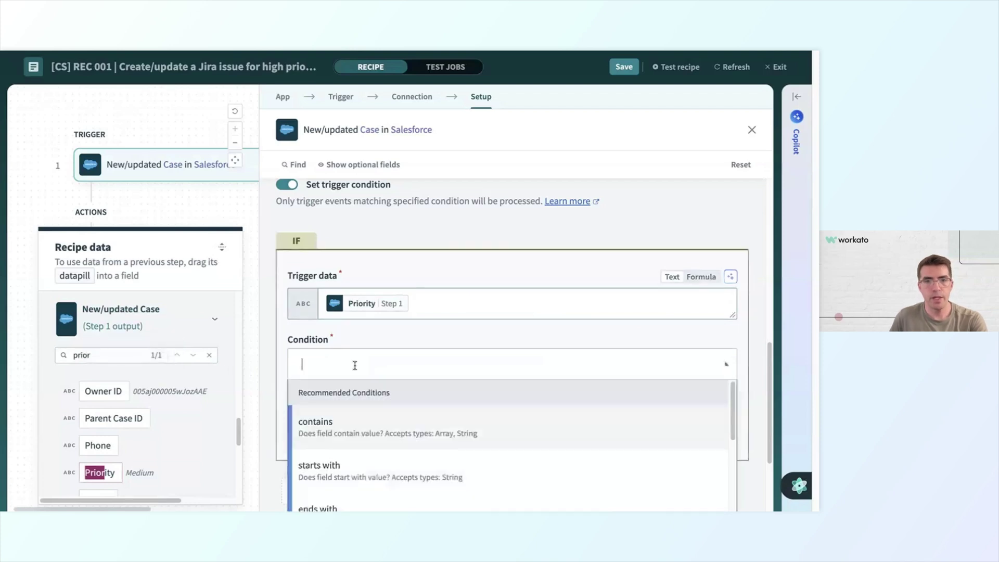
{"action": "scroll", "coordinate": [335, 340], "scroll_direction": "down", "scroll_amount": 1}
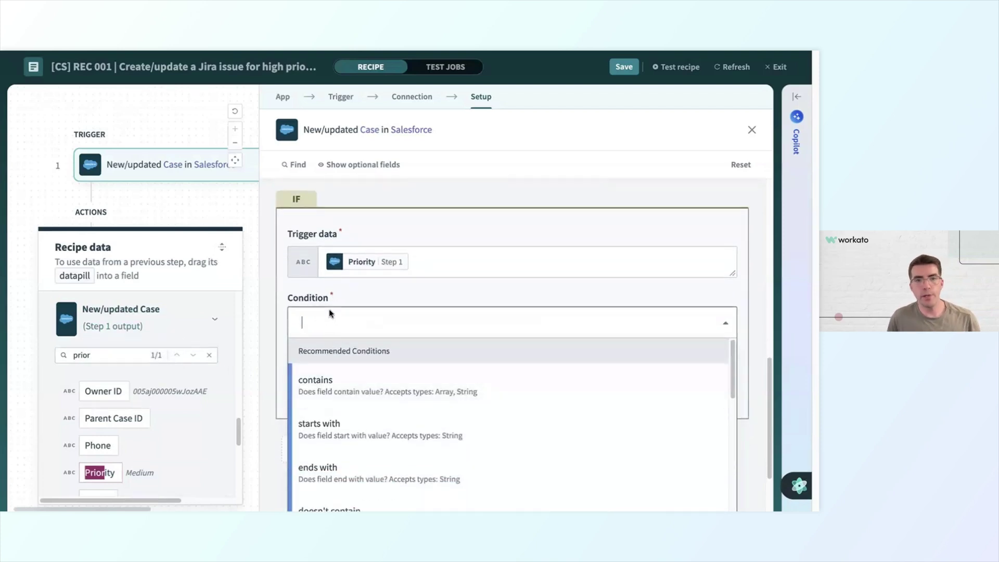
{"action": "scroll", "coordinate": [422, 424], "scroll_direction": "down", "scroll_amount": 2}
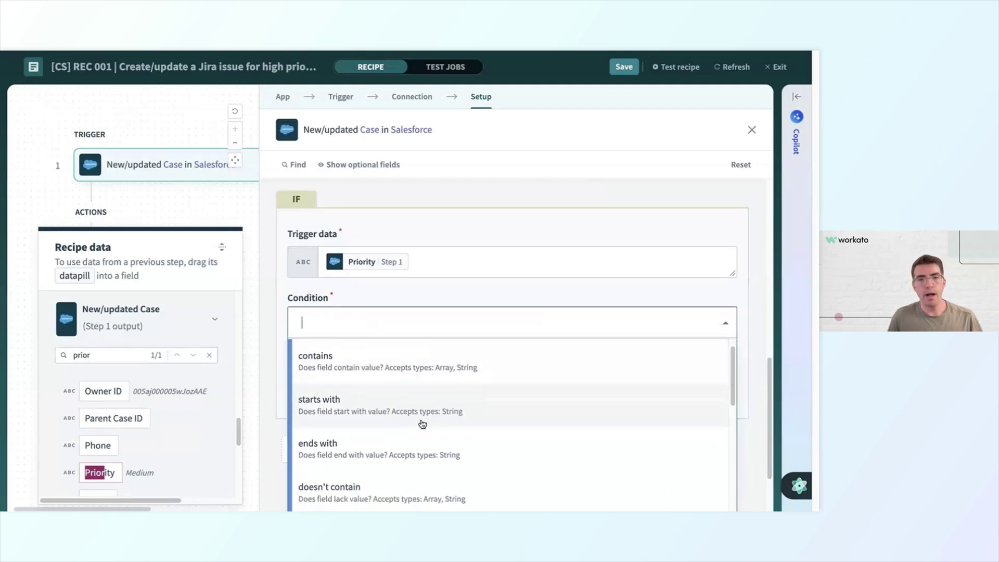
{"action": "scroll", "coordinate": [419, 421], "scroll_direction": "down", "scroll_amount": 2}
{"action": "left_click", "coordinate": [404, 456]}
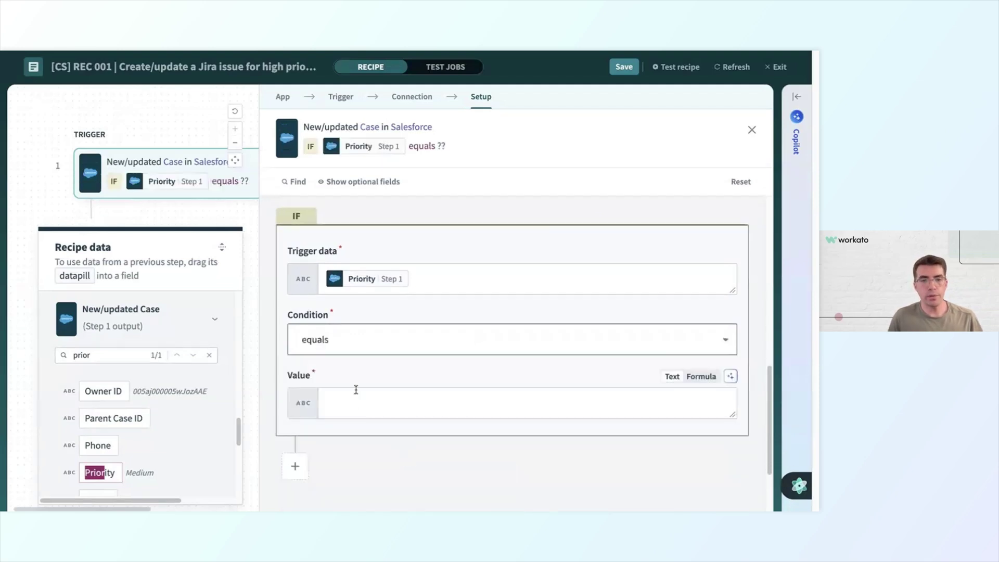
{"action": "left_click", "coordinate": [361, 403]}
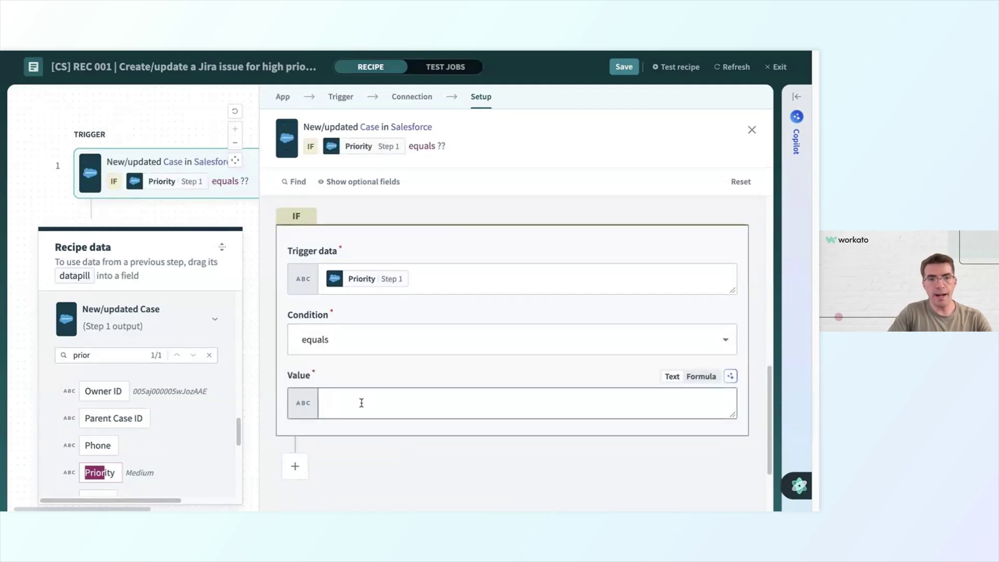
{"action": "type", "text": "High"}
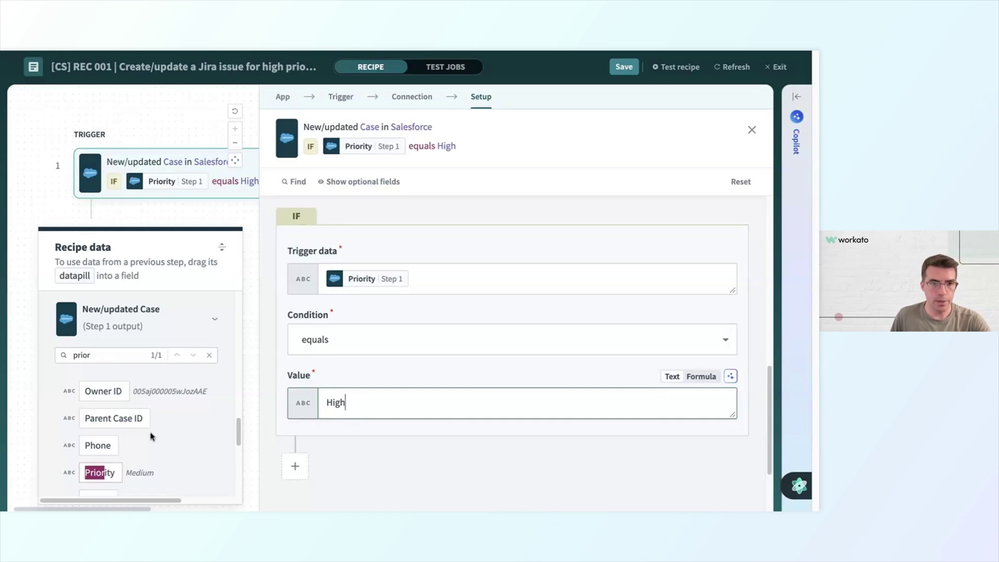
{"action": "scroll", "coordinate": [151, 436], "scroll_direction": "down", "scroll_amount": 1}
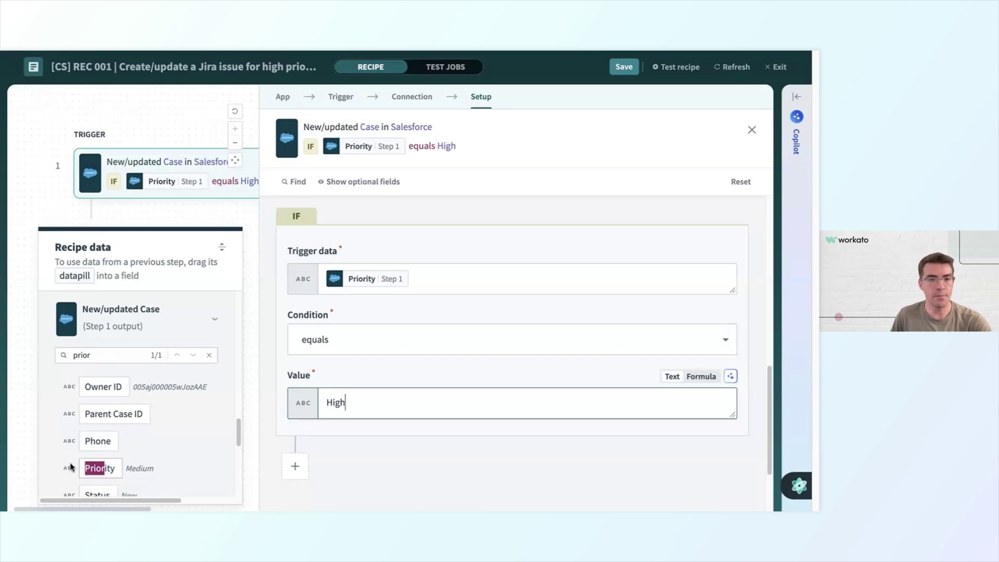
{"action": "left_click_drag", "start_coordinate": [126, 469], "coordinate": [153, 469]}
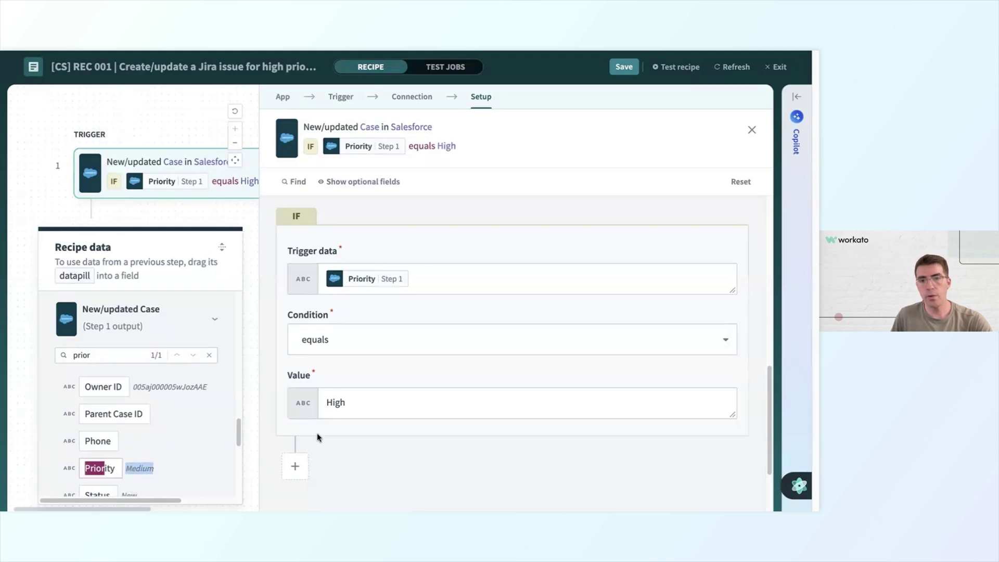
{"action": "left_click", "coordinate": [373, 393]}
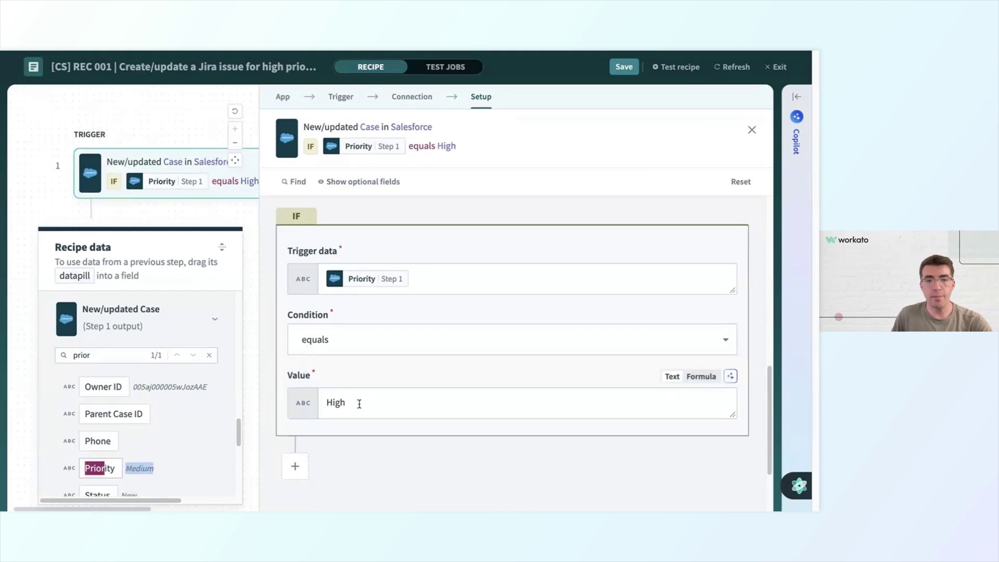
{"action": "left_click", "coordinate": [350, 405]}
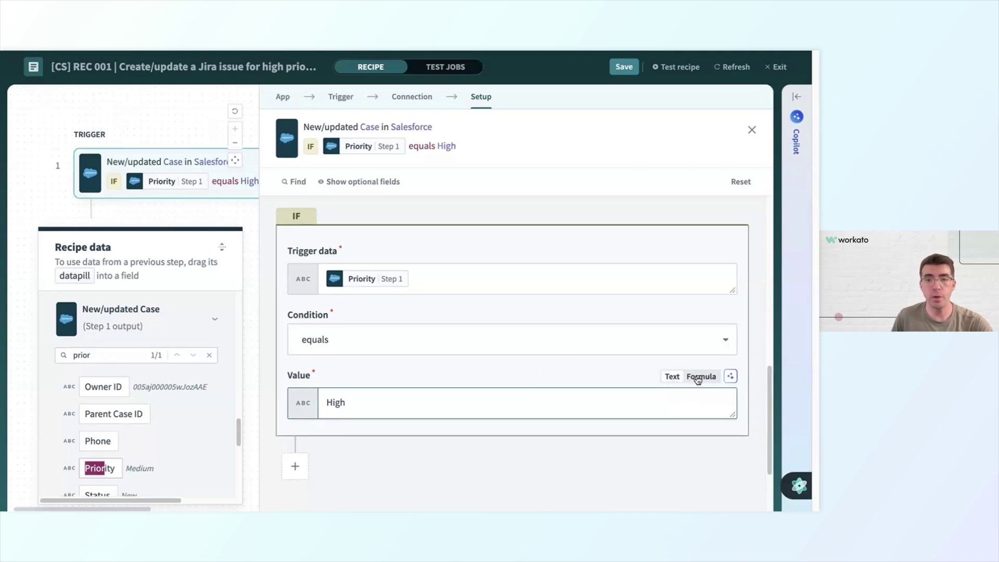
Switch the Priority filter Value to formula mode and enter priority.downcase ="high".
{"action": "left_click", "coordinate": [701, 377]}
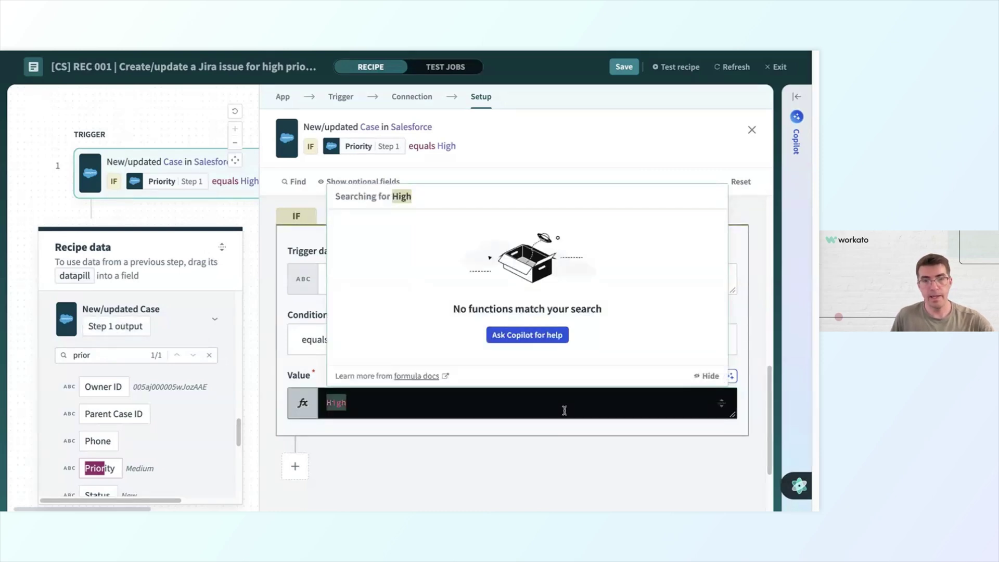
{"action": "type", "text": "priority.downcase =\"high\""}
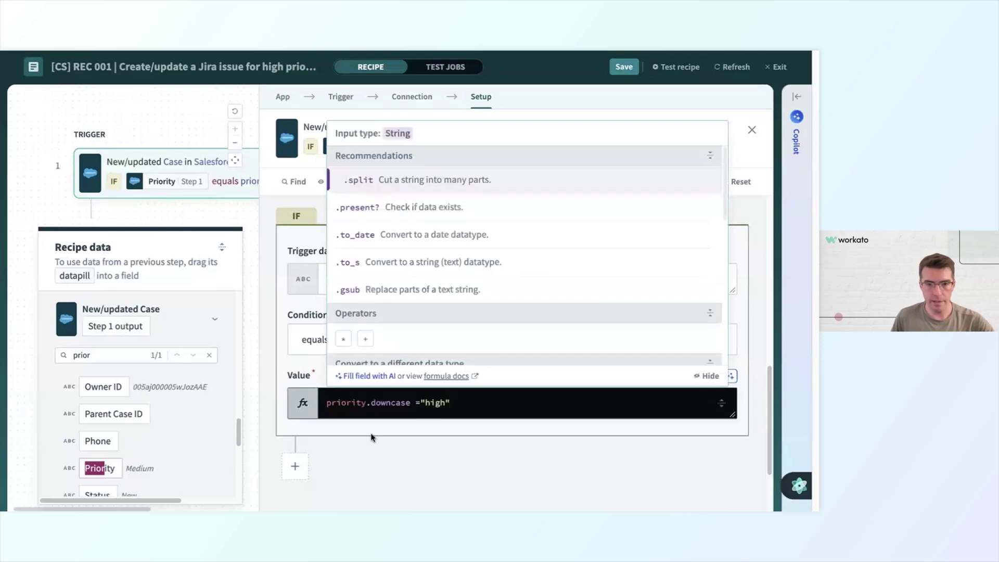
{"action": "left_click", "coordinate": [372, 437]}
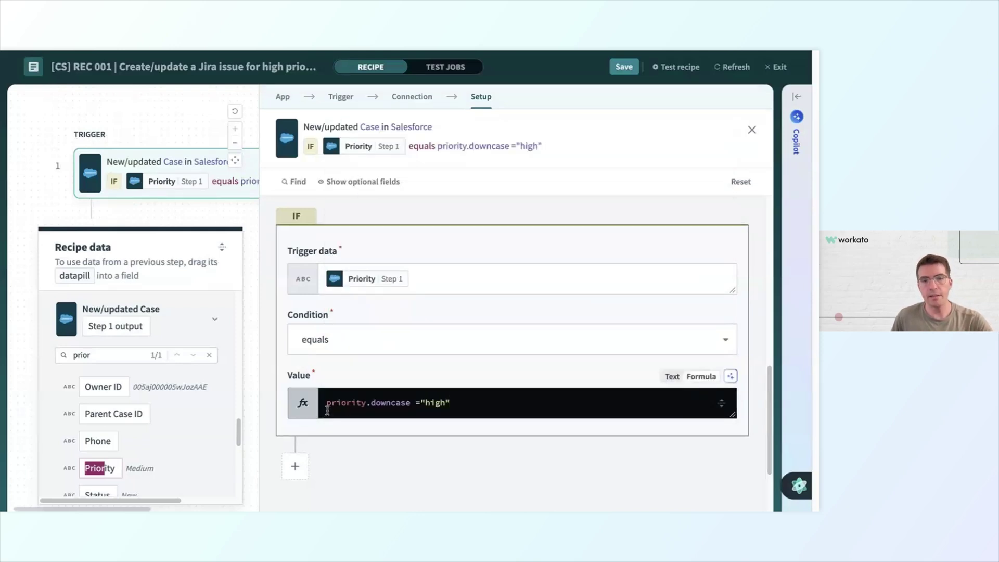
Browse string function suggestions for the formula, then bring up the Value field's AI prompt.
{"action": "left_click", "coordinate": [334, 406]}
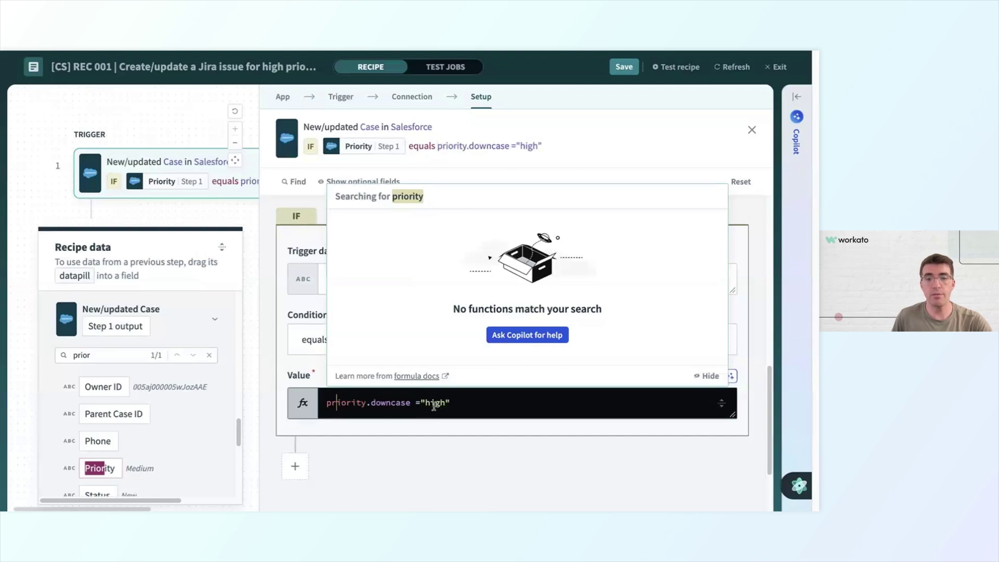
{"action": "left_click", "coordinate": [429, 406]}
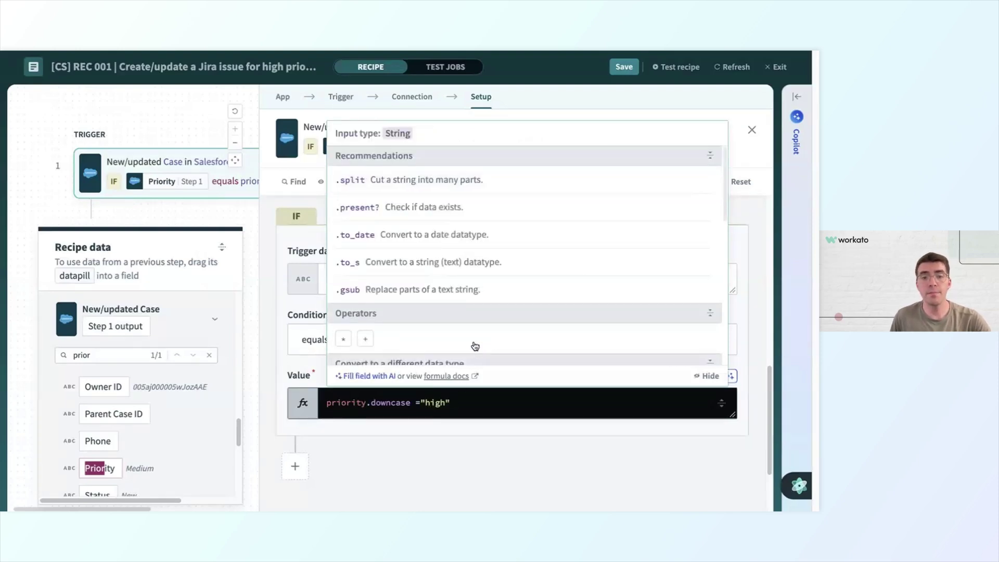
{"action": "scroll", "coordinate": [417, 284], "scroll_direction": "down", "scroll_amount": 2}
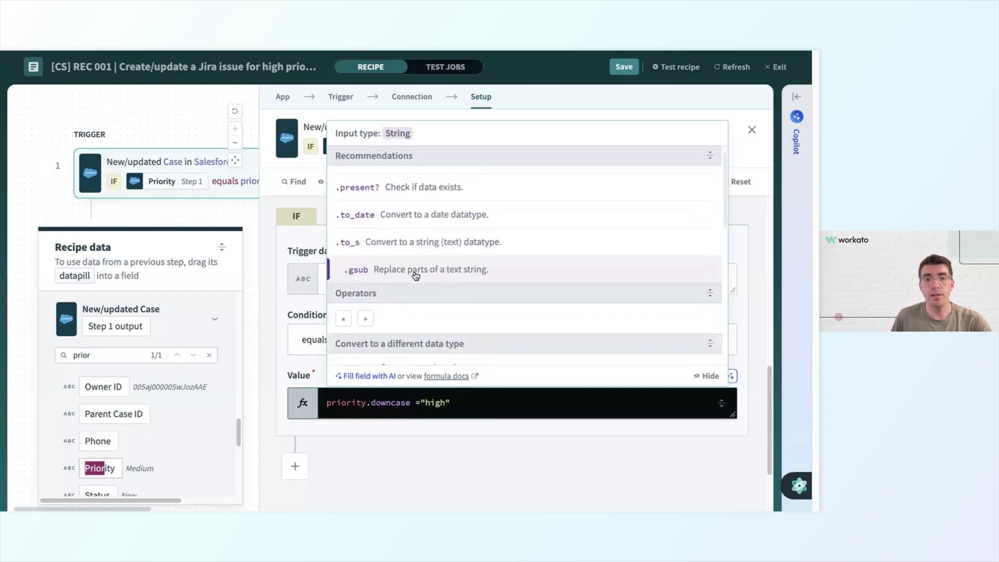
{"action": "scroll", "coordinate": [416, 275], "scroll_direction": "down", "scroll_amount": 3}
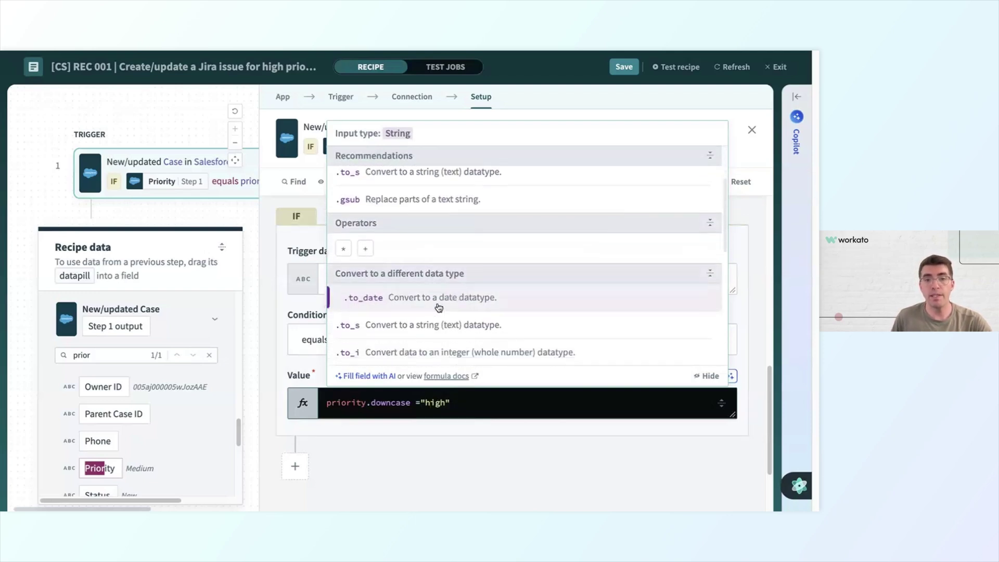
{"action": "scroll", "coordinate": [439, 314], "scroll_direction": "down", "scroll_amount": 5}
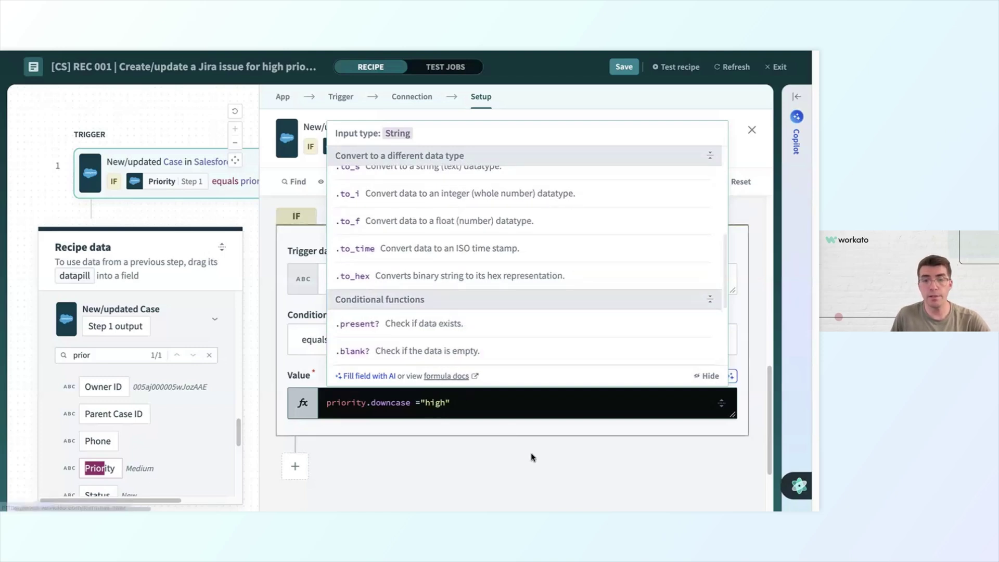
{"action": "left_click", "coordinate": [750, 366]}
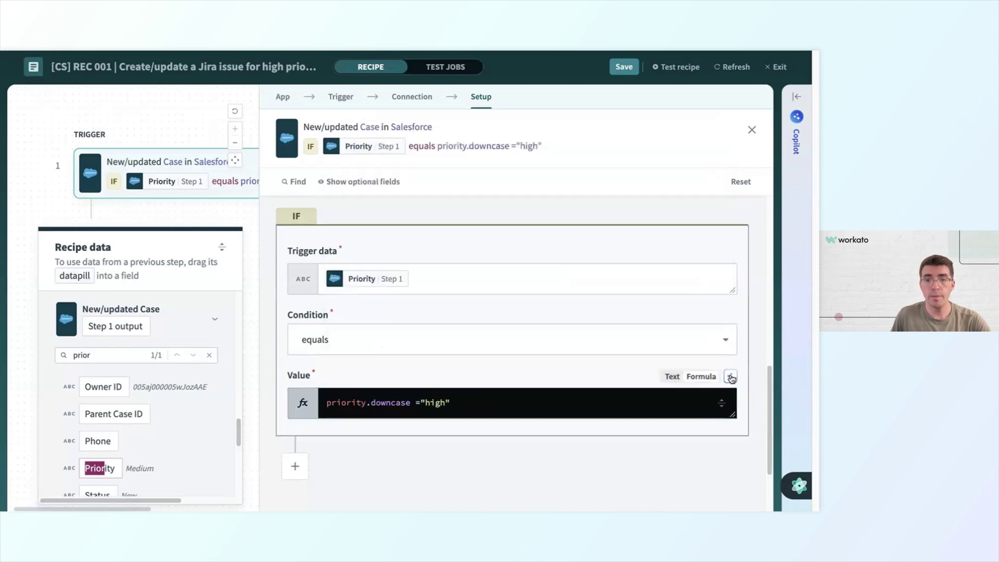
{"action": "left_click", "coordinate": [731, 377]}
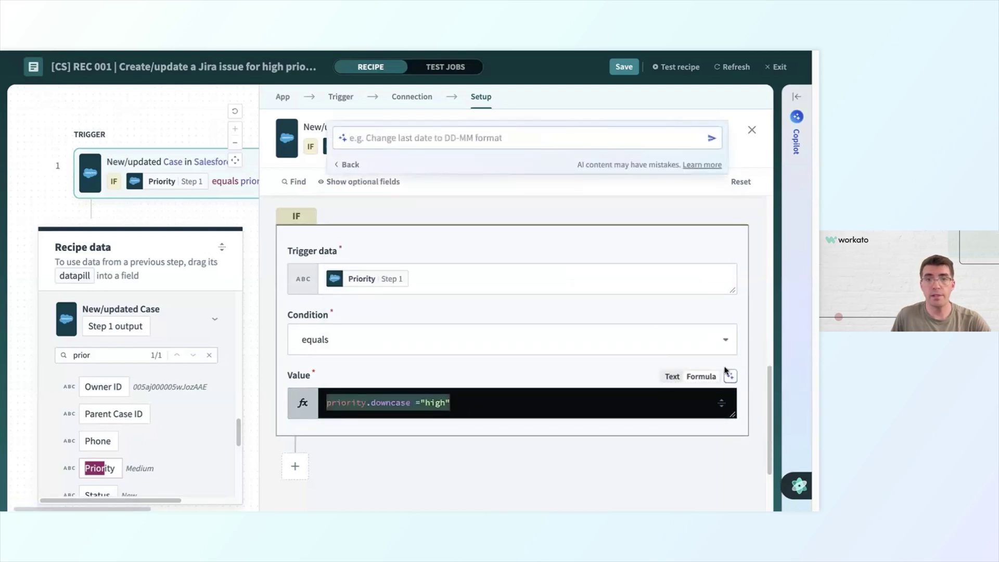
Dismiss the AI prompt and close the trigger setup so it reads Priority equals High.
{"action": "left_click", "coordinate": [530, 356]}
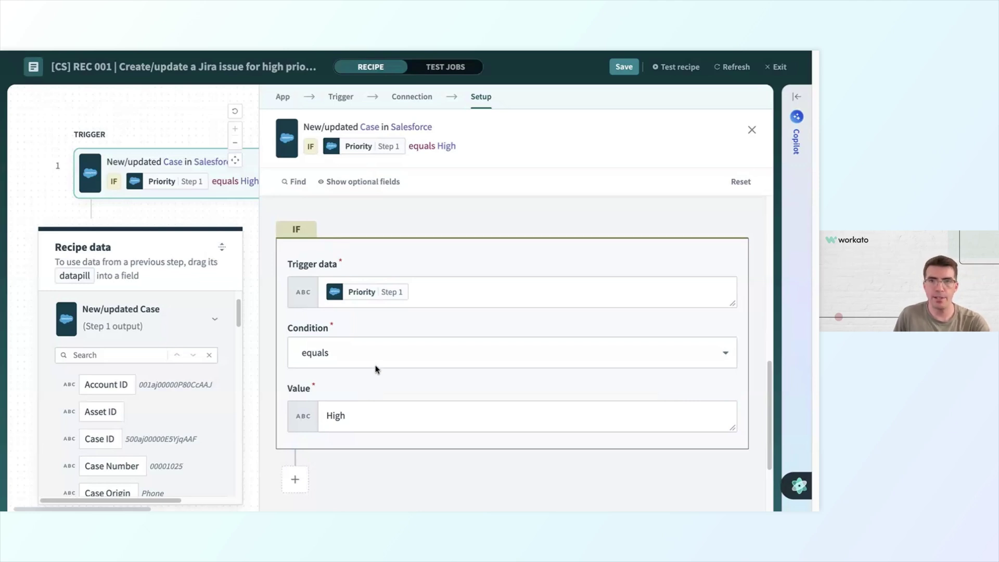
{"action": "left_click", "coordinate": [172, 210]}
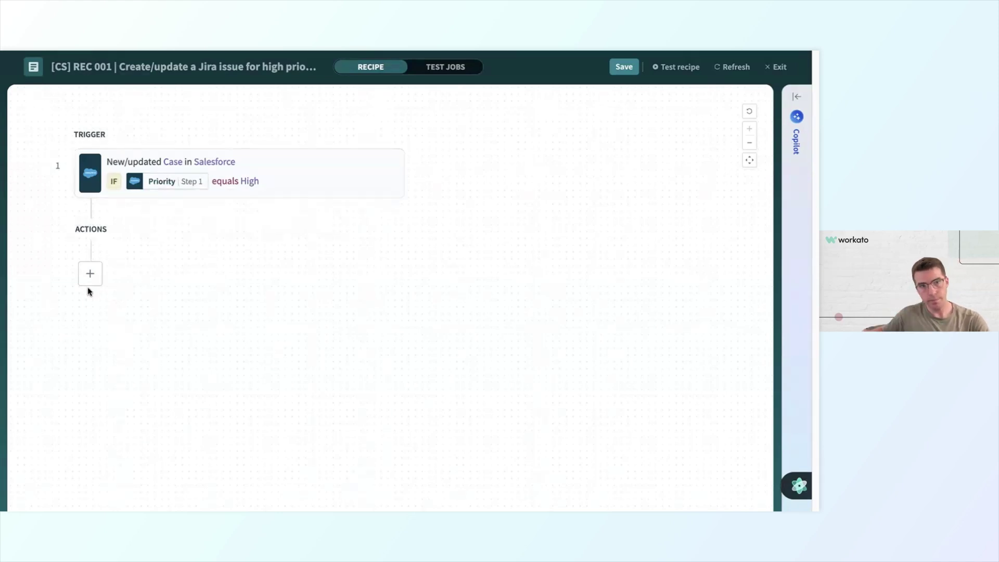
Add the comment "Trigger when there is a new or updated 'high priority' case in Salesforce" to the trigger.
{"action": "left_click", "coordinate": [422, 176]}
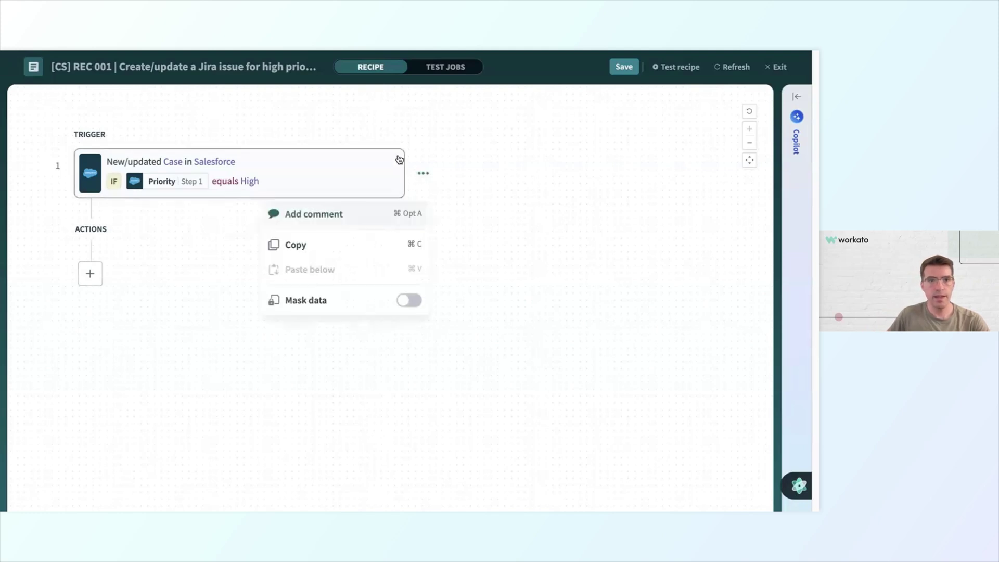
{"action": "left_click", "coordinate": [411, 218]}
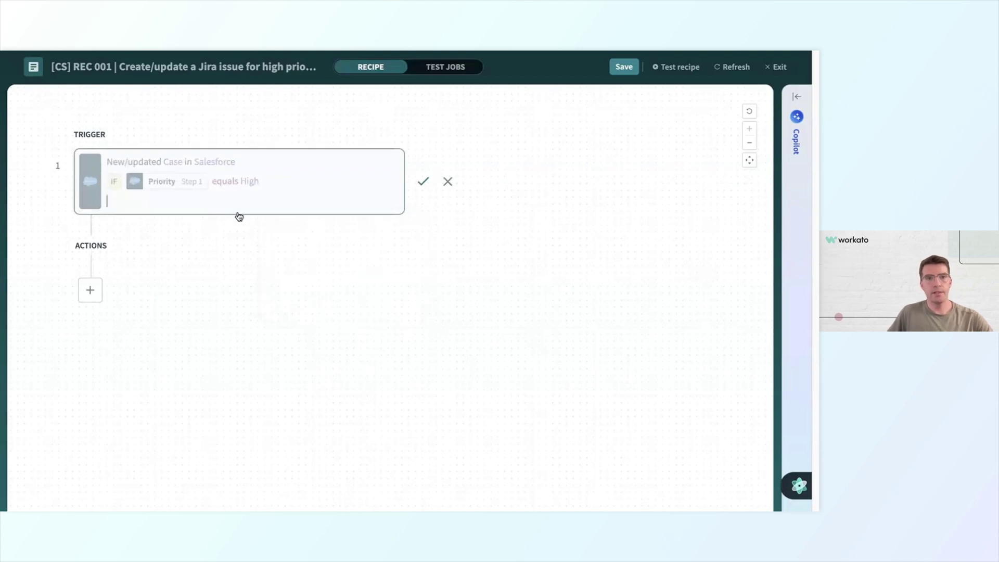
{"action": "type", "text": "Trigger when there is a new or updated \"high priority\" case in Salesforce"}
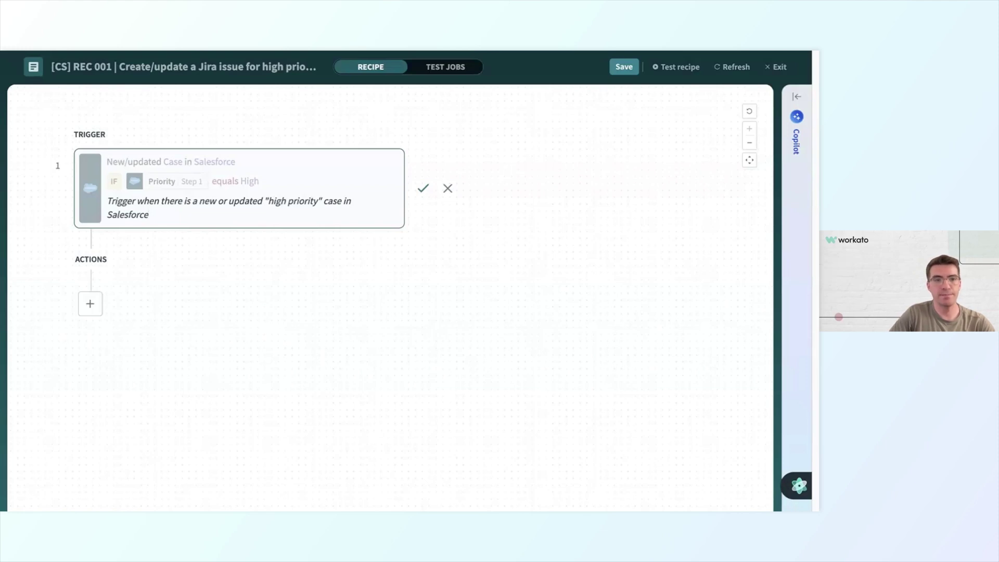
{"action": "left_click", "coordinate": [419, 193]}
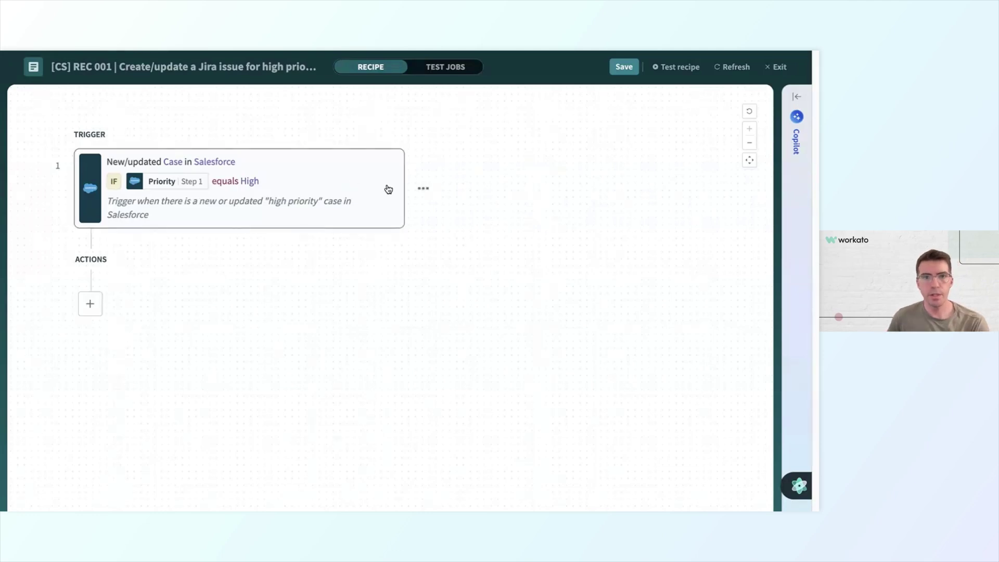
Save the recipe and start a test run of it.
{"action": "left_click", "coordinate": [622, 71]}
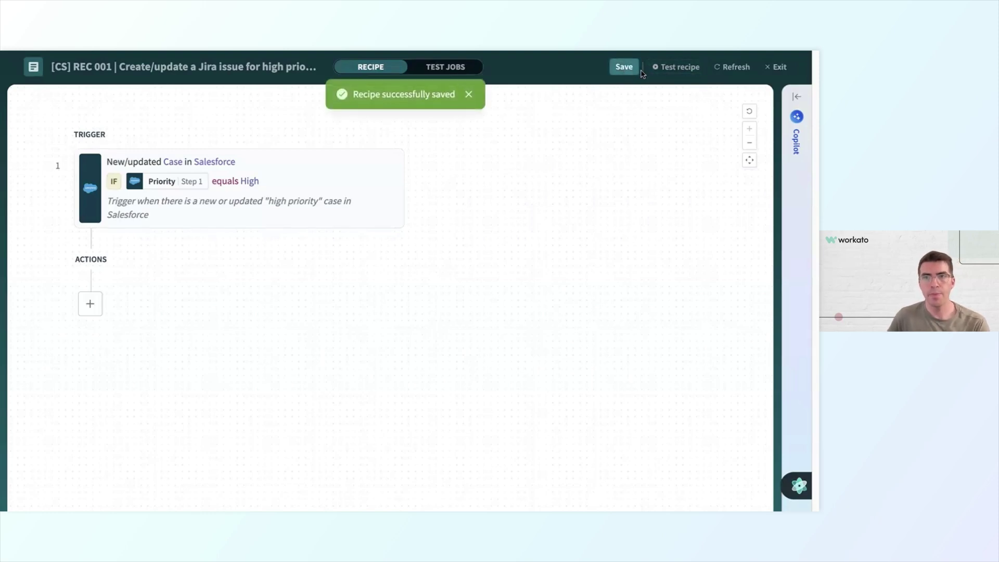
{"action": "left_click", "coordinate": [659, 72]}
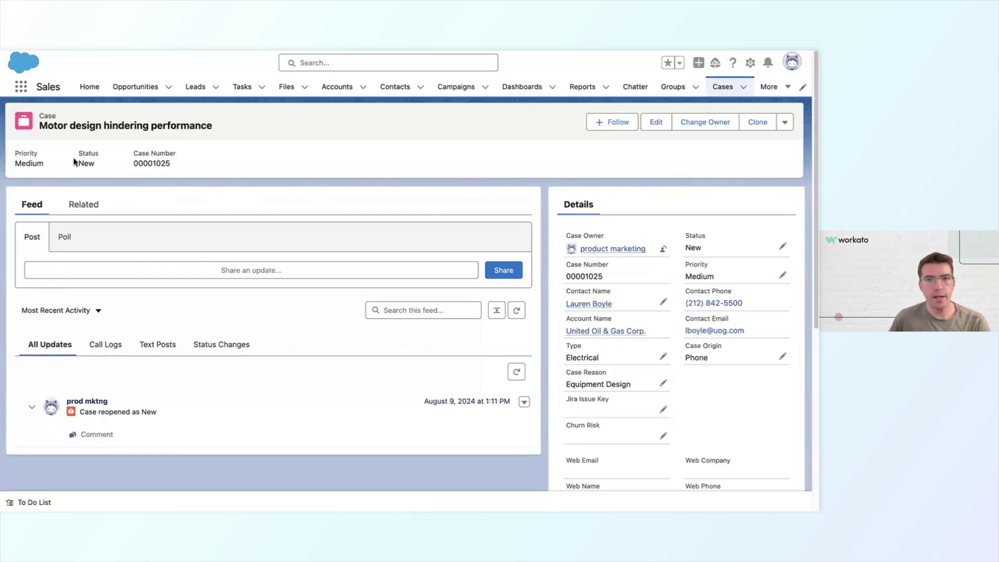
Edit the 'Motor design hindering performance' case, set Priority to High, and save.
{"action": "left_click", "coordinate": [655, 125]}
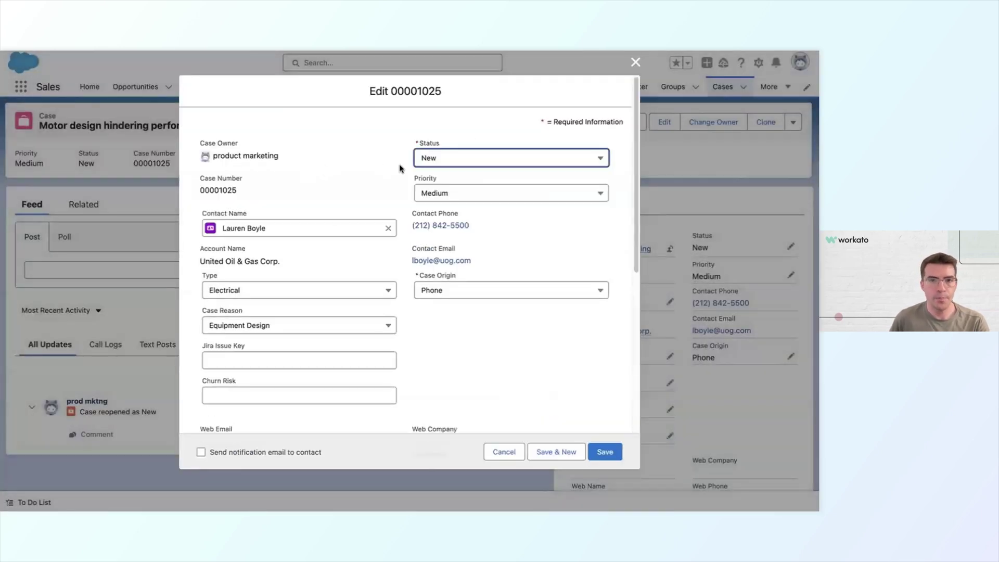
{"action": "left_click", "coordinate": [448, 192]}
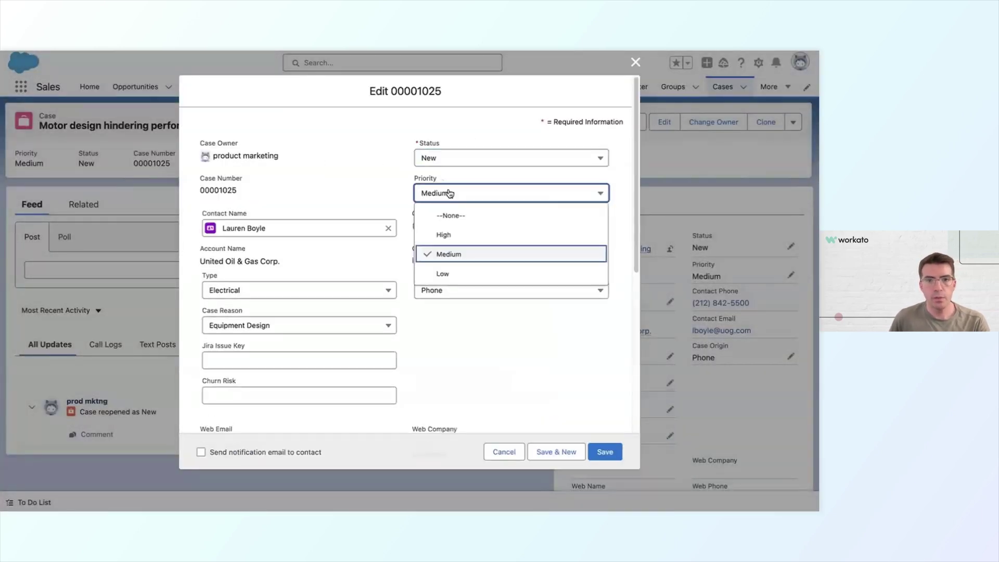
{"action": "left_click", "coordinate": [461, 237]}
{"action": "left_click", "coordinate": [616, 453]}
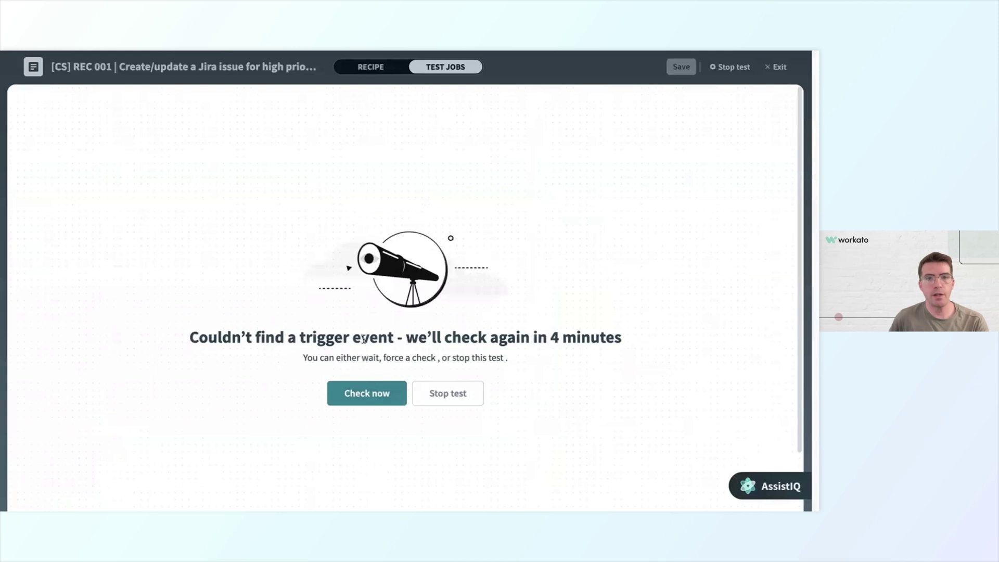
Run Check now and inspect the trigger step's Input data in the test job.
{"action": "left_click", "coordinate": [380, 395]}
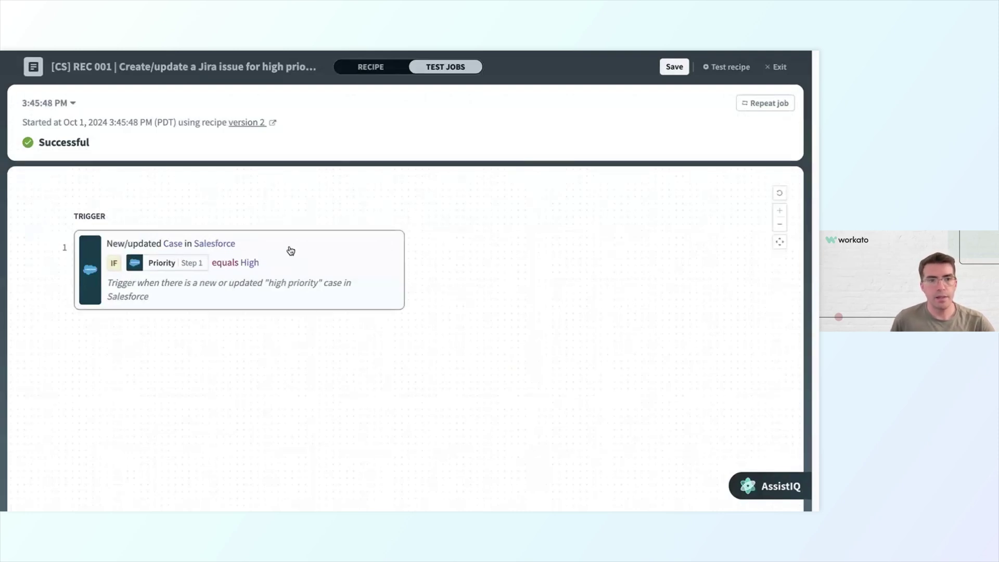
{"action": "left_click", "coordinate": [290, 251]}
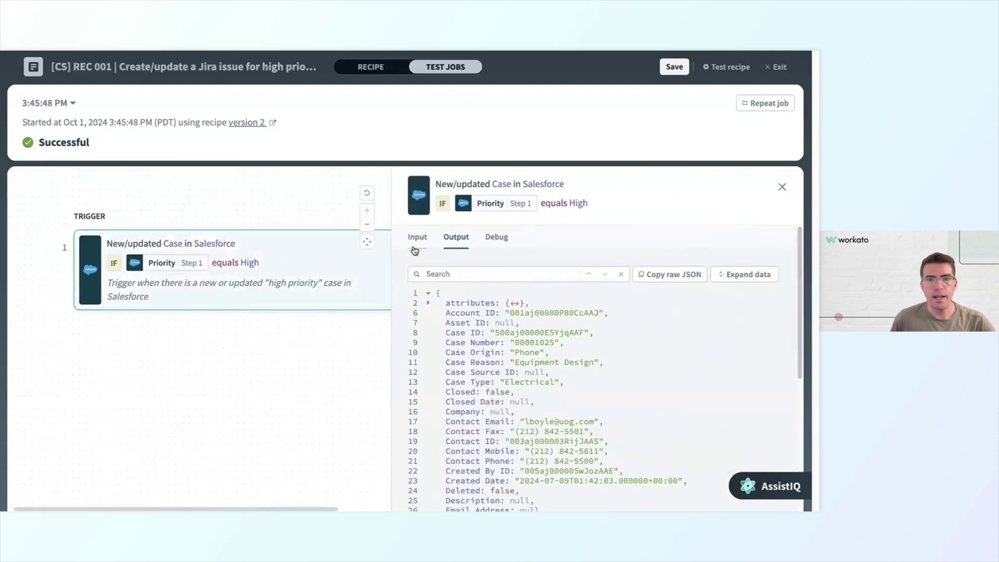
{"action": "left_click", "coordinate": [416, 244]}
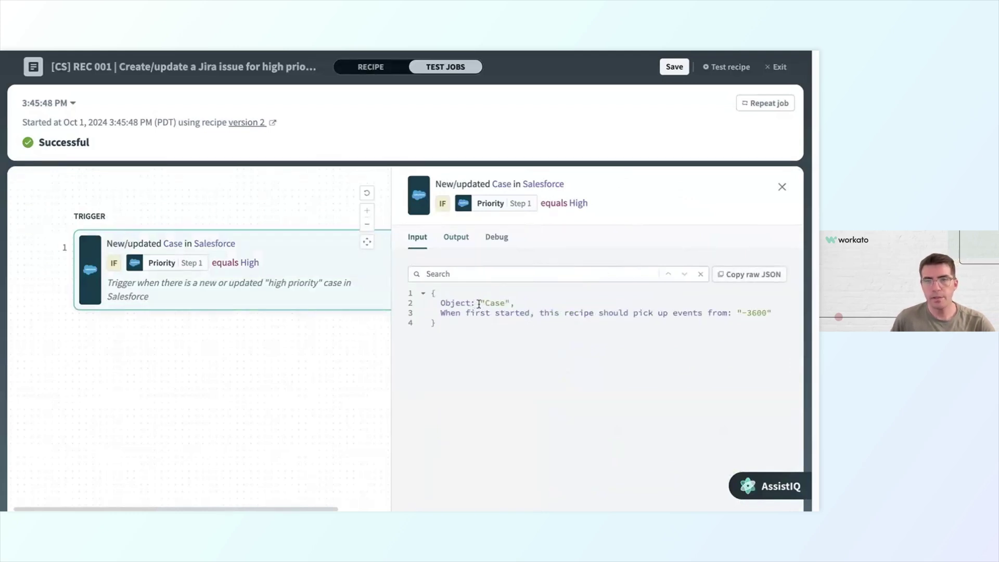
{"action": "left_click_drag", "start_coordinate": [469, 310], "coordinate": [720, 308]}
{"action": "left_click", "coordinate": [696, 330]}
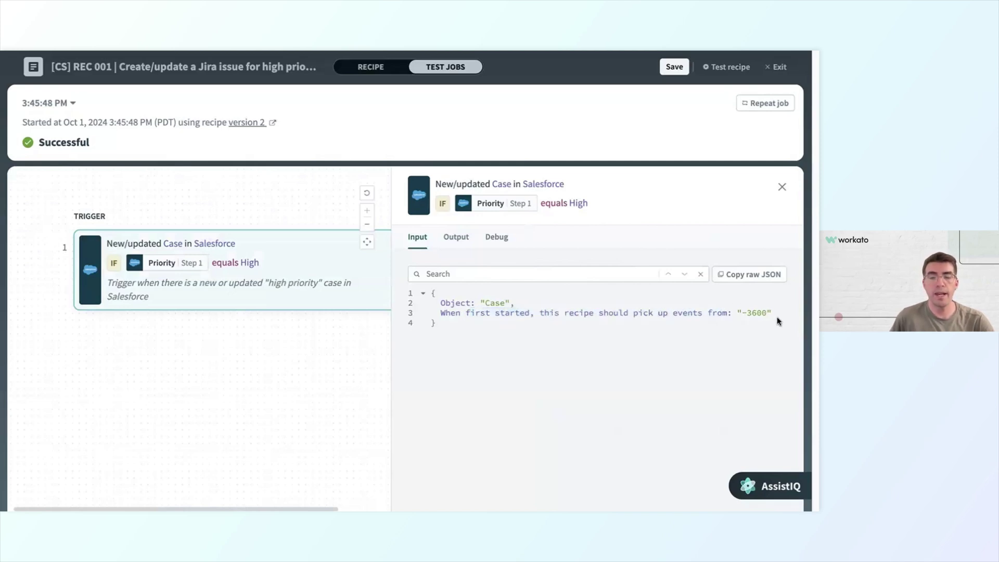
Review the trigger Output JSON for the High-priority 'Motor design hindering performance' case.
{"action": "left_click", "coordinate": [455, 239]}
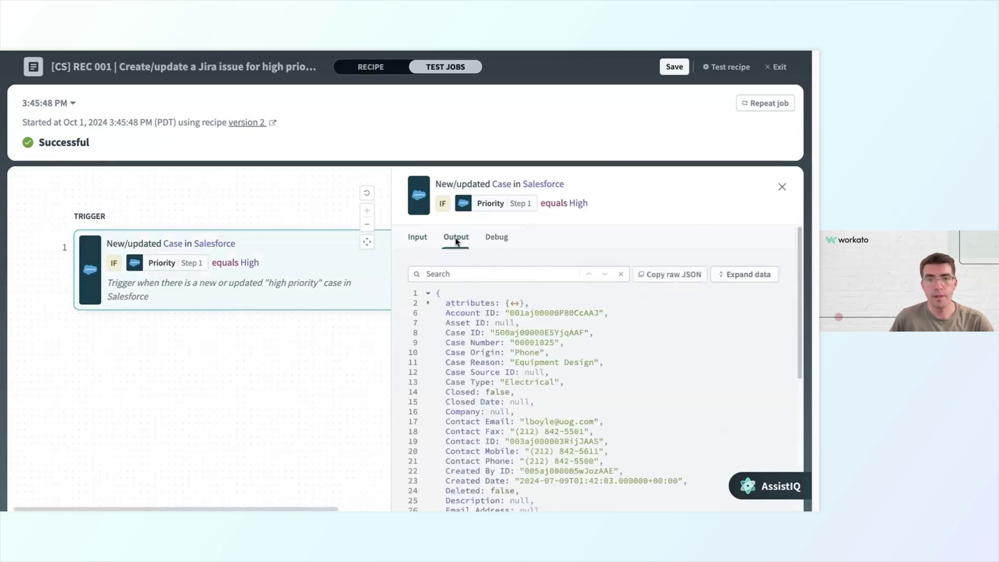
{"action": "scroll", "coordinate": [593, 334], "scroll_direction": "down", "scroll_amount": 1}
{"action": "scroll", "coordinate": [610, 367], "scroll_direction": "down", "scroll_amount": 1}
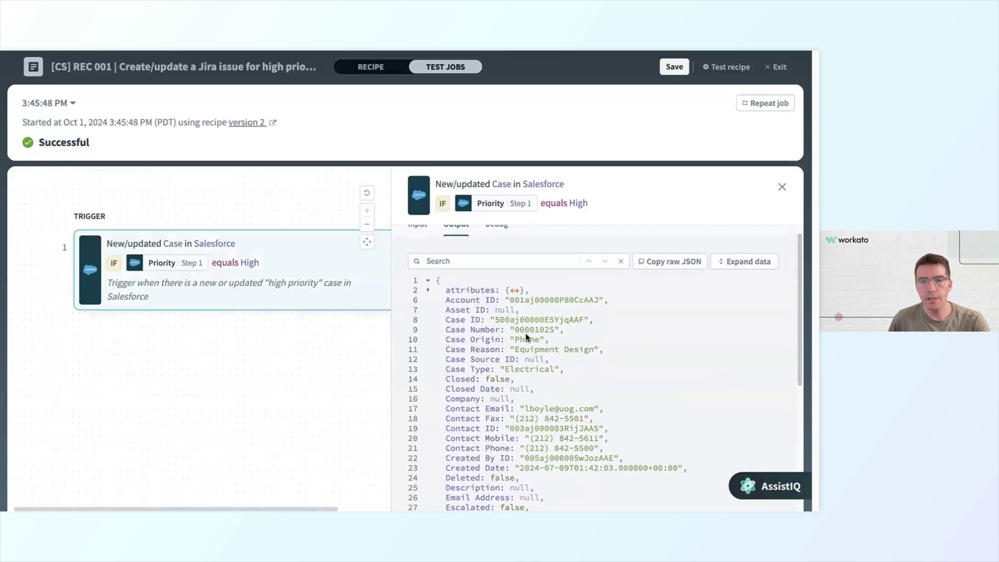
{"action": "scroll", "coordinate": [536, 349], "scroll_direction": "down", "scroll_amount": 5}
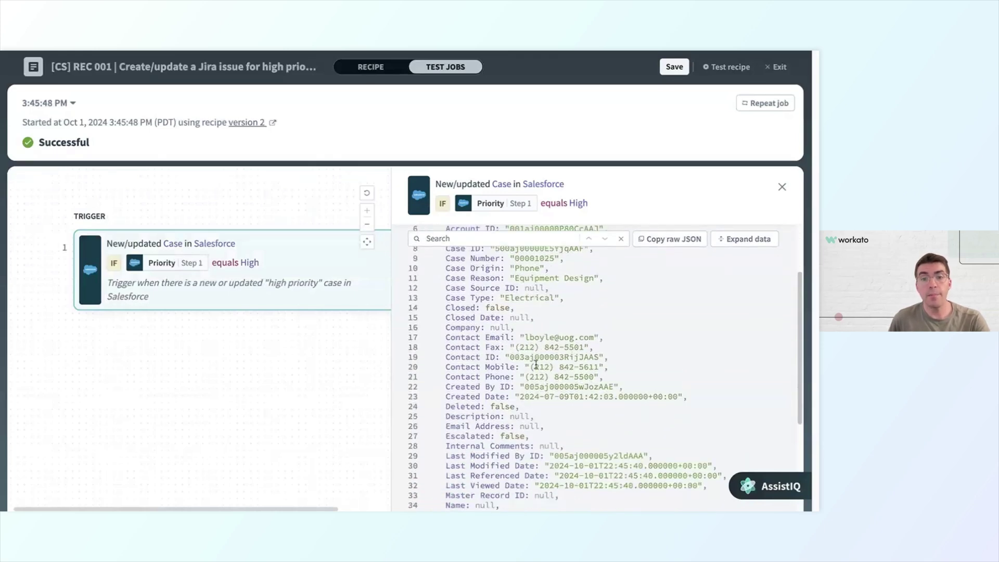
{"action": "scroll", "coordinate": [536, 364], "scroll_direction": "down", "scroll_amount": 1}
{"action": "scroll", "coordinate": [517, 306], "scroll_direction": "down", "scroll_amount": 10}
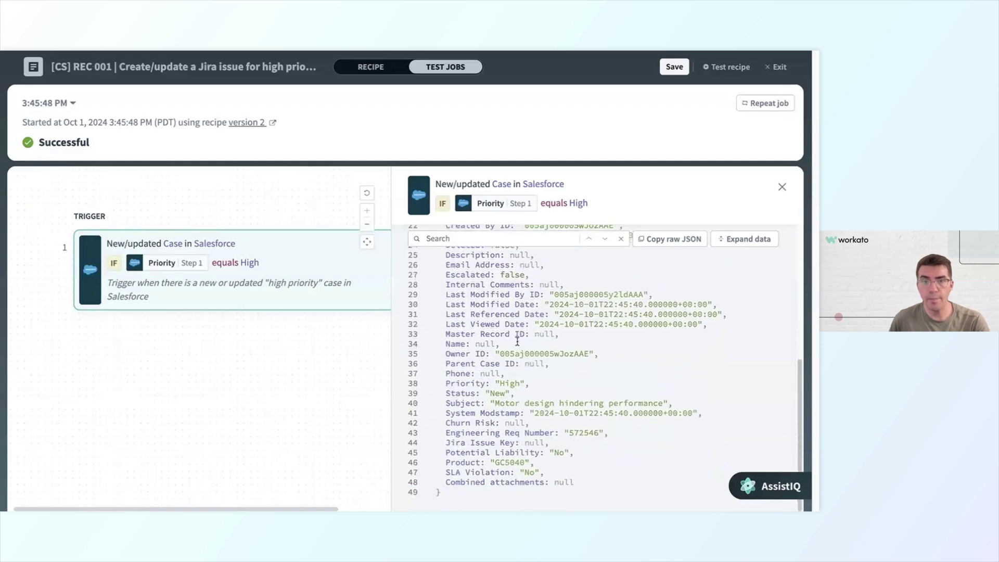
{"action": "scroll", "coordinate": [521, 343], "scroll_direction": "up", "scroll_amount": 15}
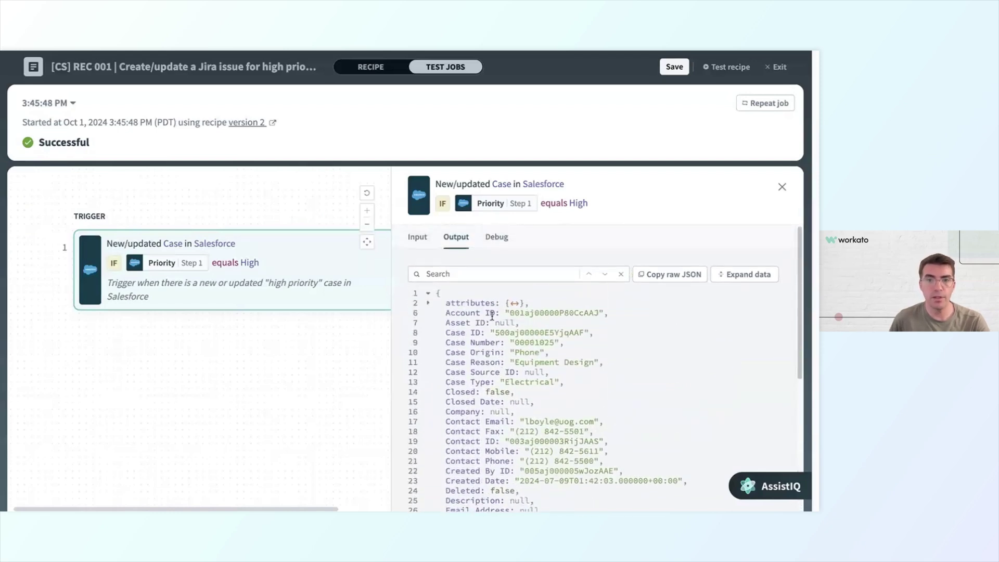